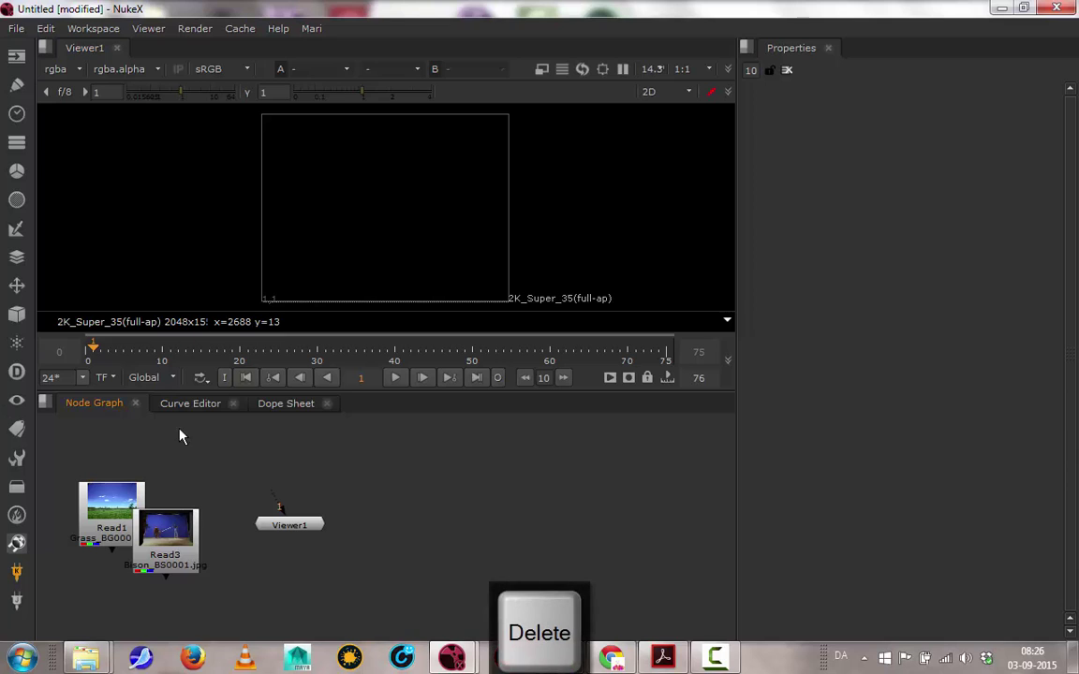
Spread the grass and bison Read nodes apart in the node graph and show the bison footage in the viewer.
drag(159, 530, 391, 440)
drag(92, 481, 158, 441)
click(401, 466)
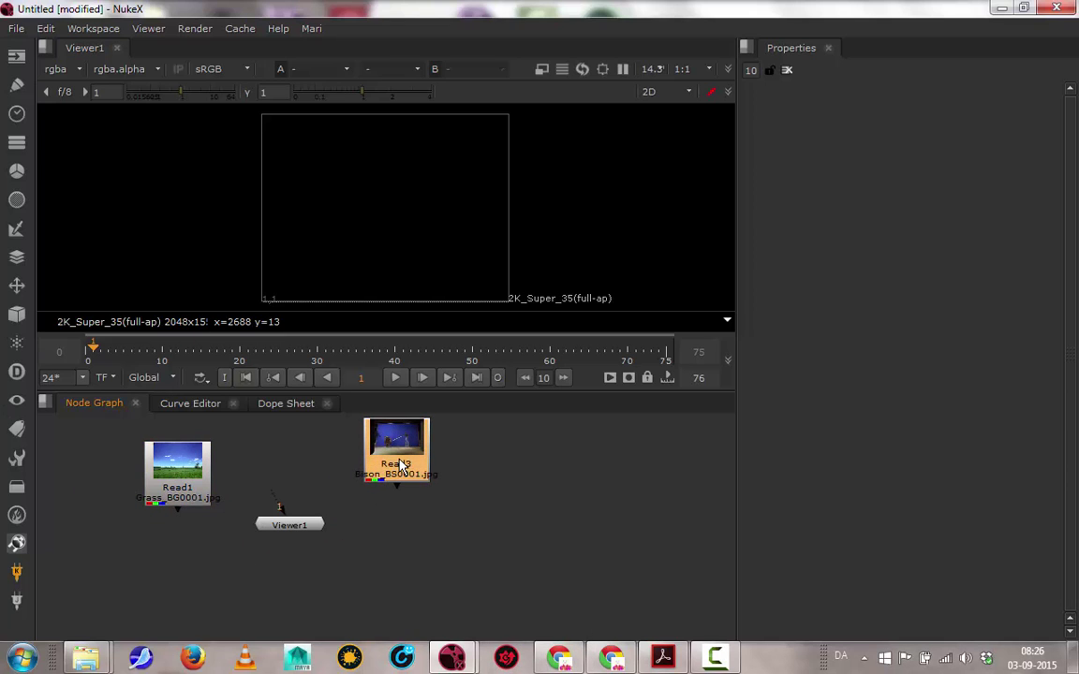
key(1)
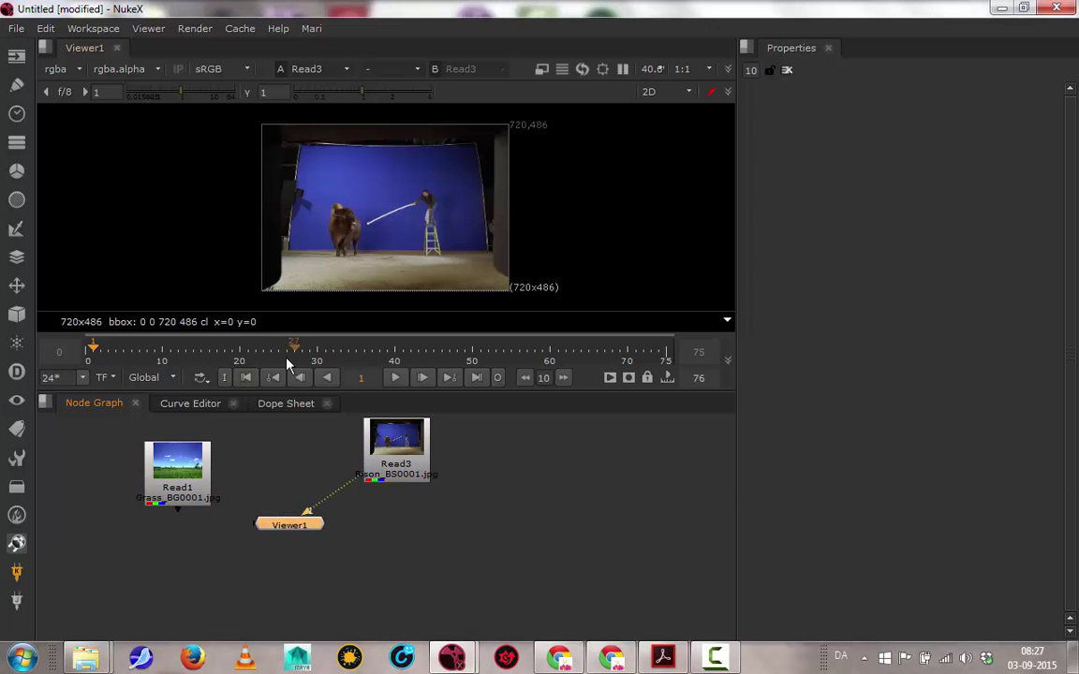
Scrub through the bison blue-screen footage in an enlarged viewer, ending on frame 10.
drag(93, 349, 248, 372)
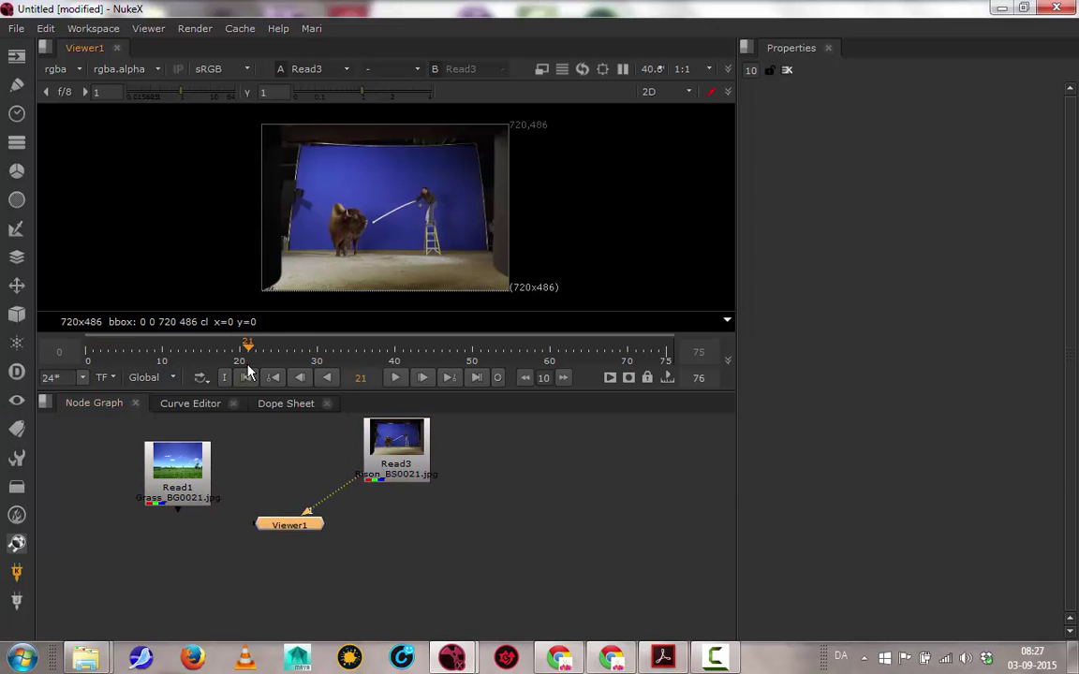
drag(406, 388, 393, 501)
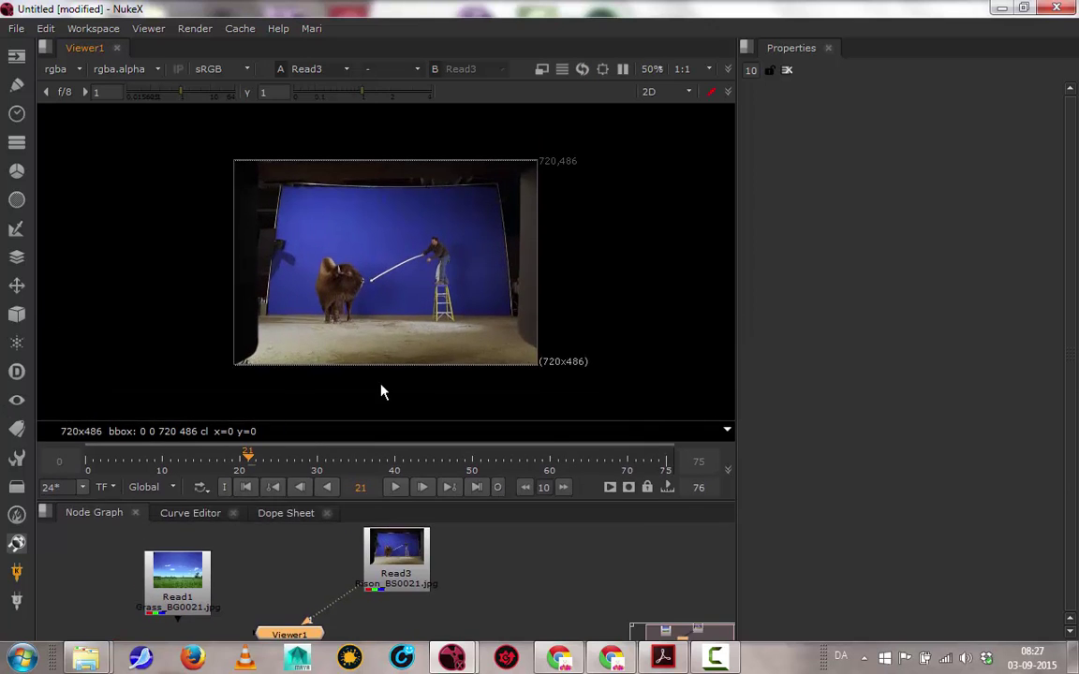
key(f)
scroll(371, 272, up, 2)
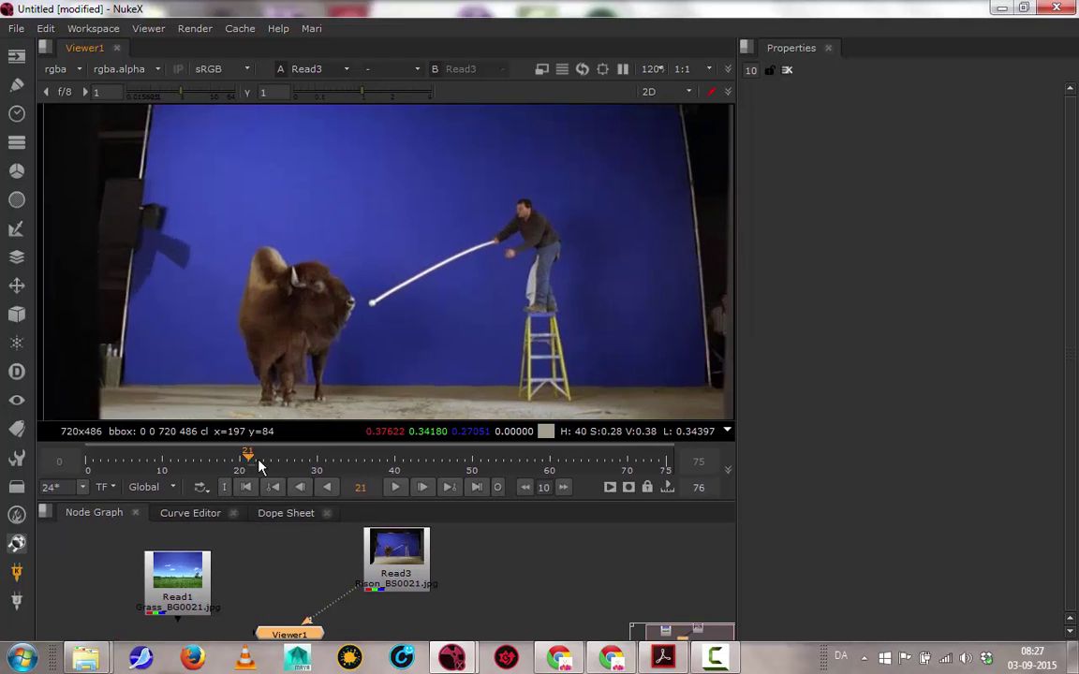
drag(253, 461, 162, 464)
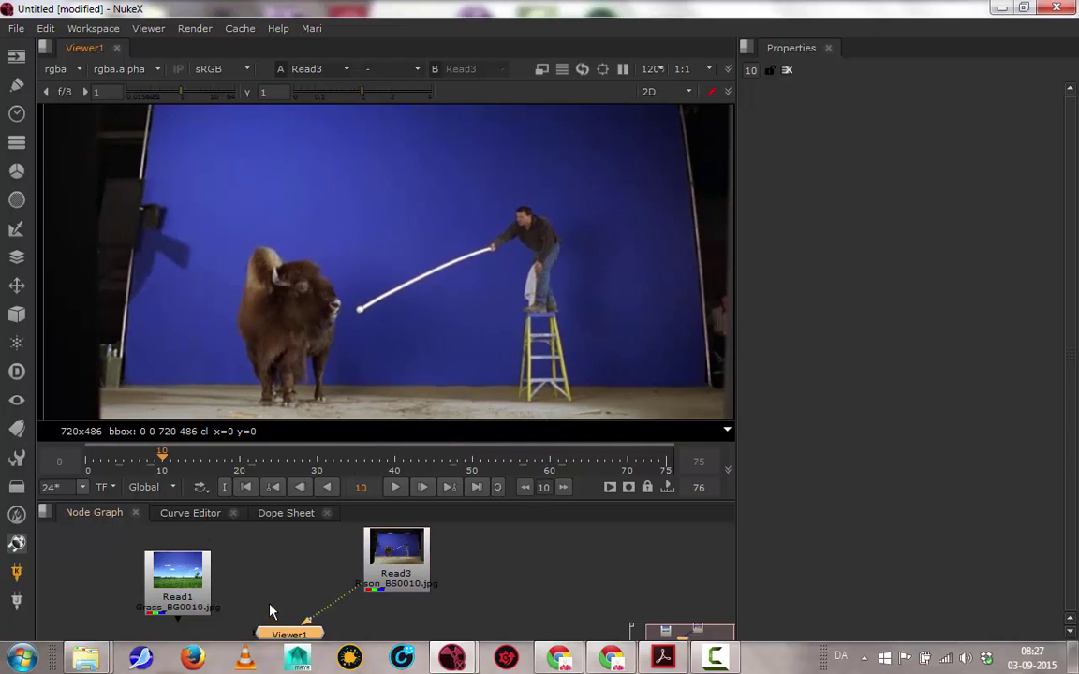
Show the grass background in the viewer and scrub it to frame 7.
click(169, 562)
key(1)
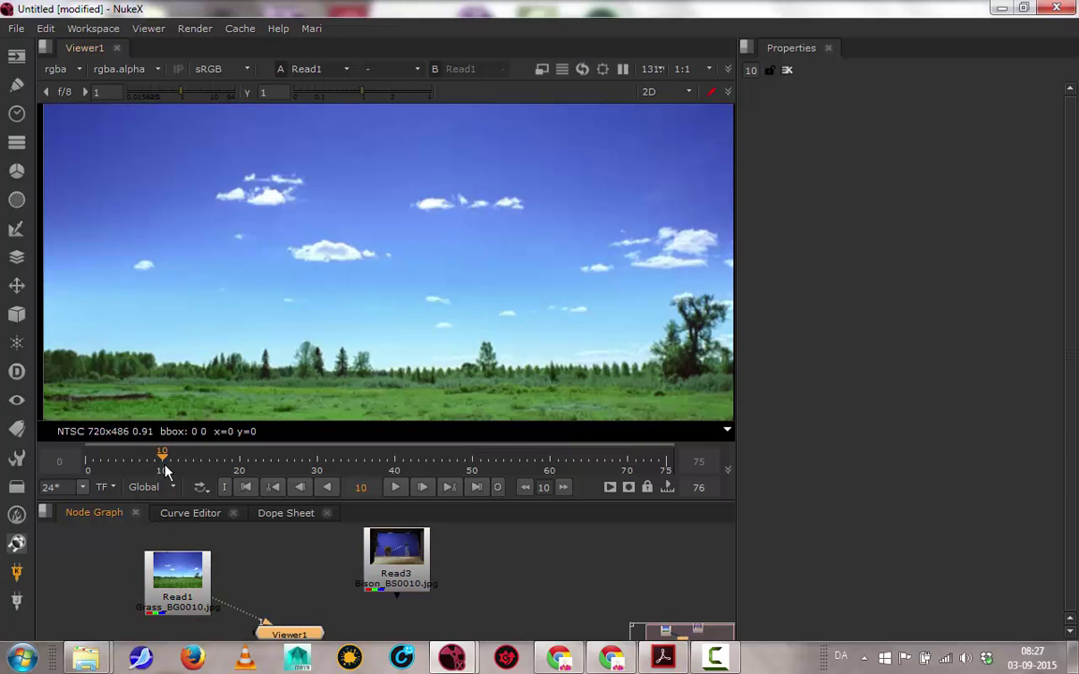
drag(164, 466, 85, 518)
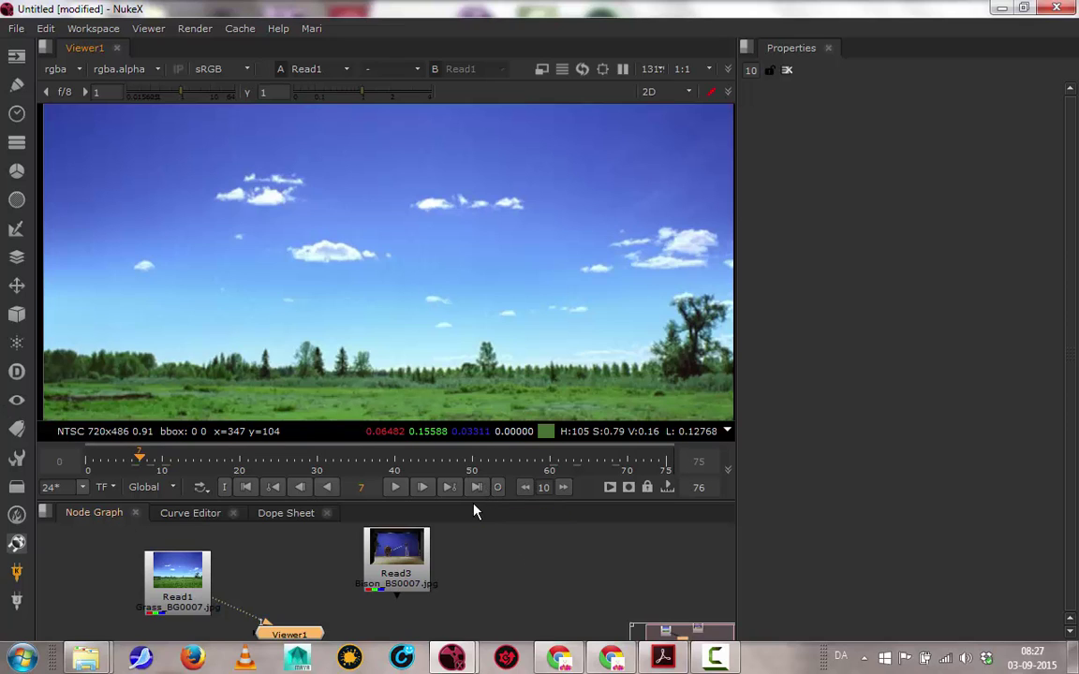
Give the node graph more room, show the bison footage again and place the Viewer node lower in the graph.
drag(470, 504, 450, 424)
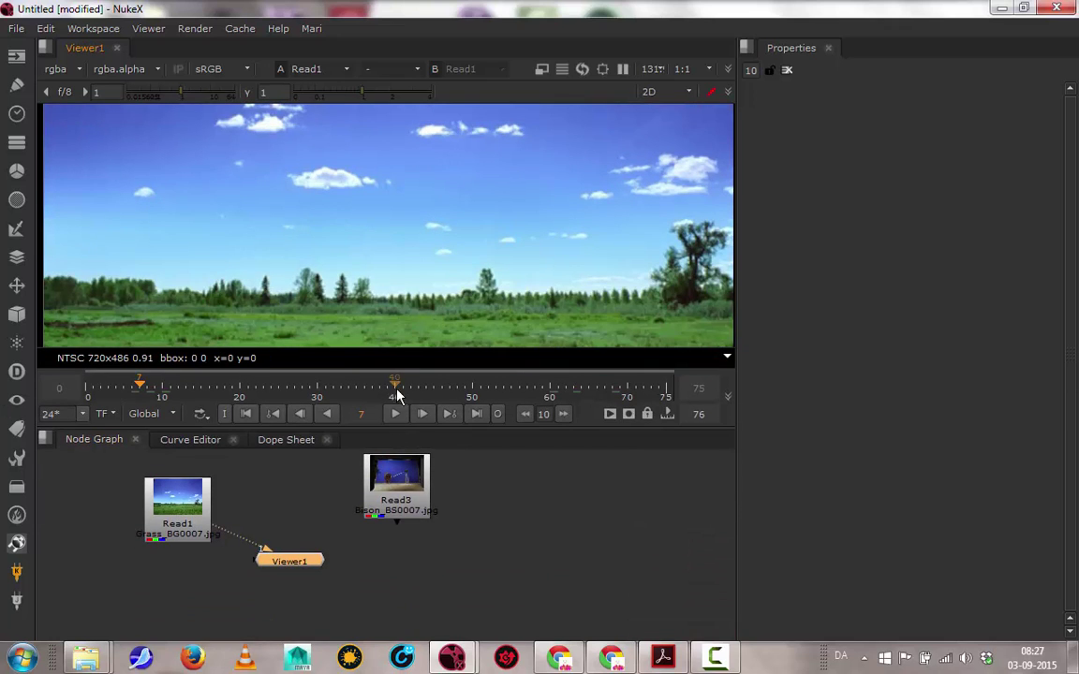
click(395, 497)
key(1)
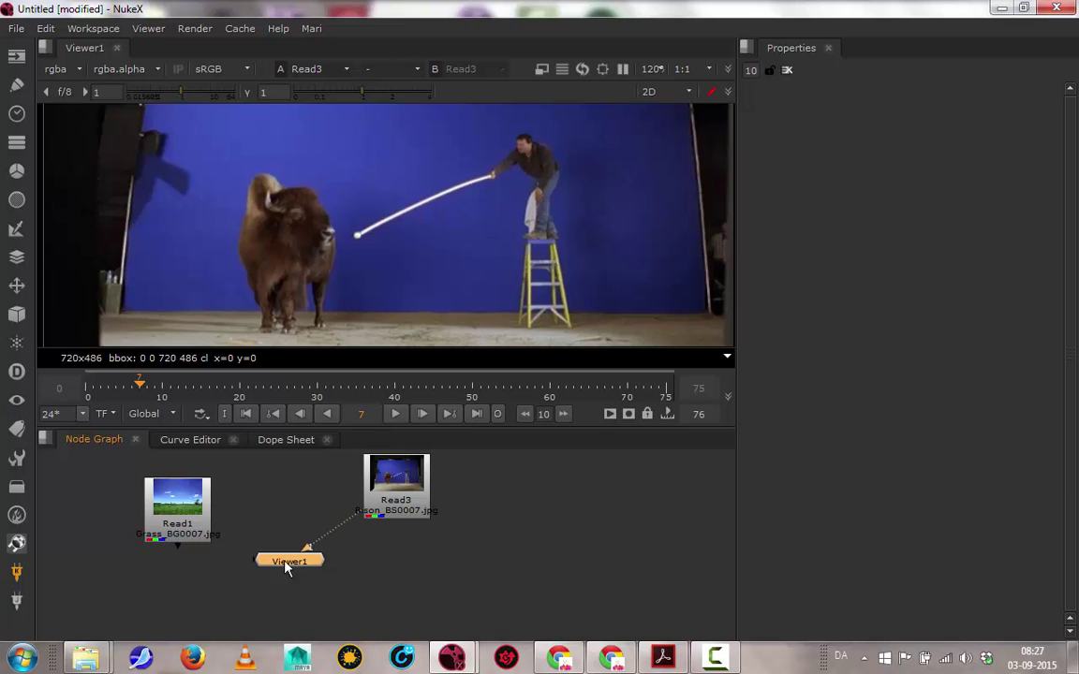
click(407, 499)
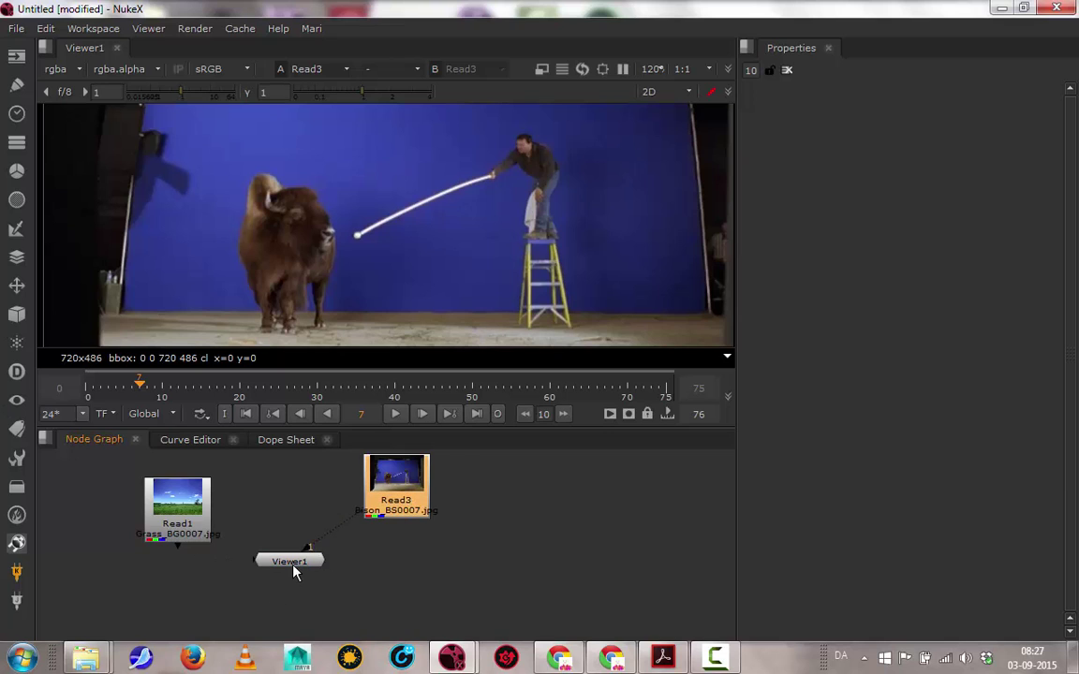
drag(293, 574, 249, 629)
Add a Keylight node after the bison Read node.
click(401, 479)
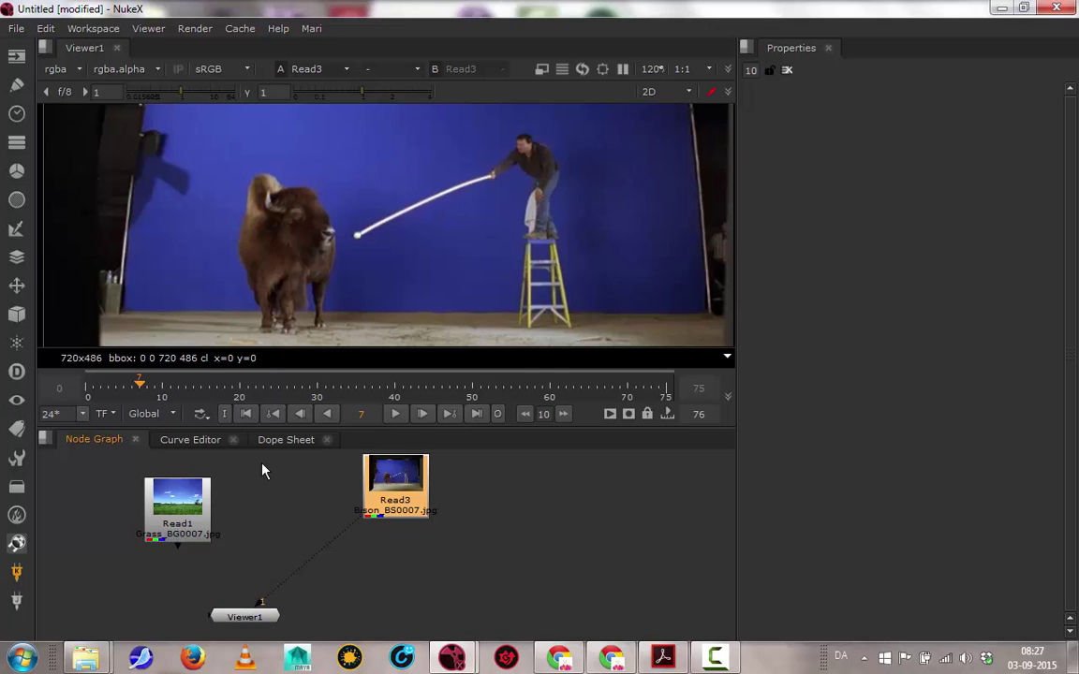
click(16, 233)
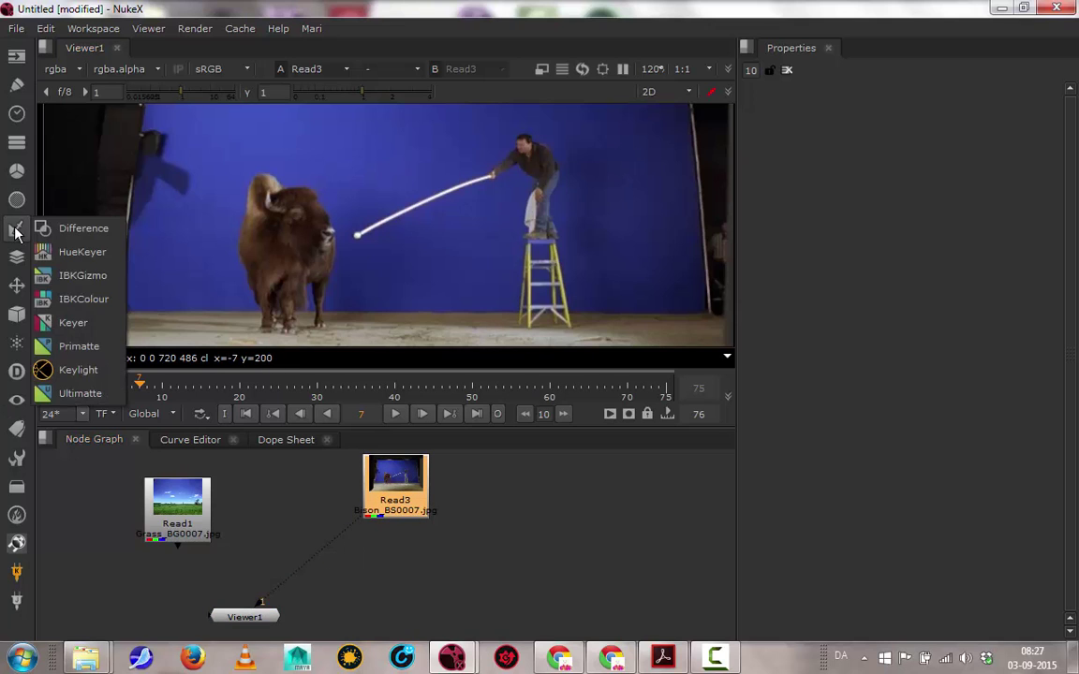
click(75, 366)
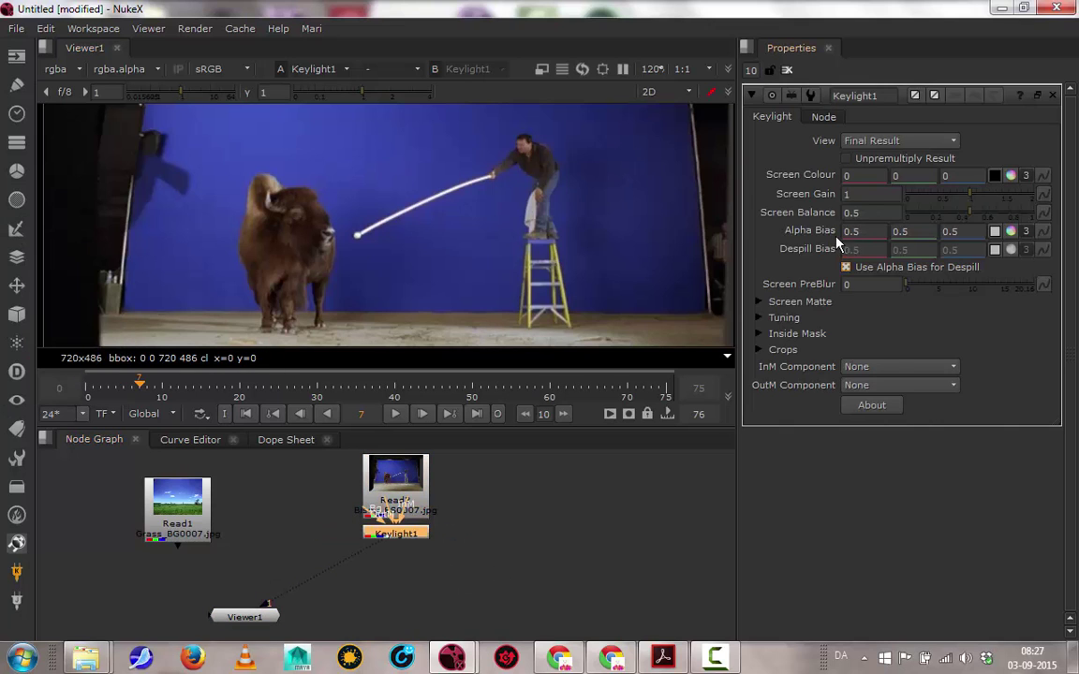
Sample Keylight's Screen Colour from a wide rectangle of the blue screen above the bison, then stop sampling.
click(995, 175)
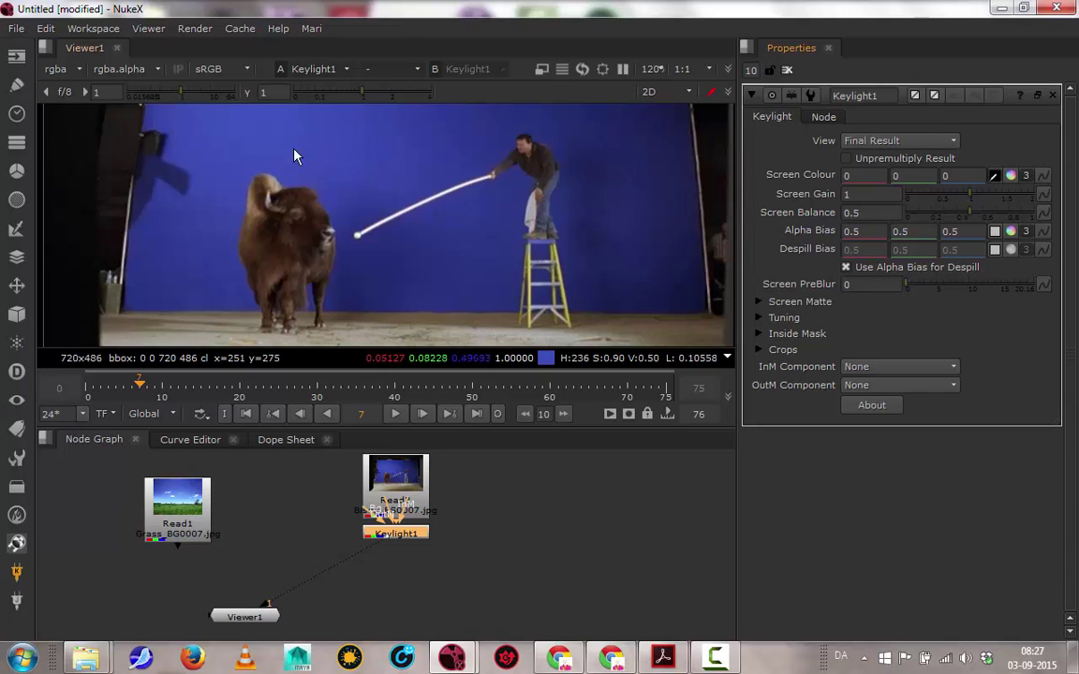
ctrl+shift+drag(220, 123, 447, 169)
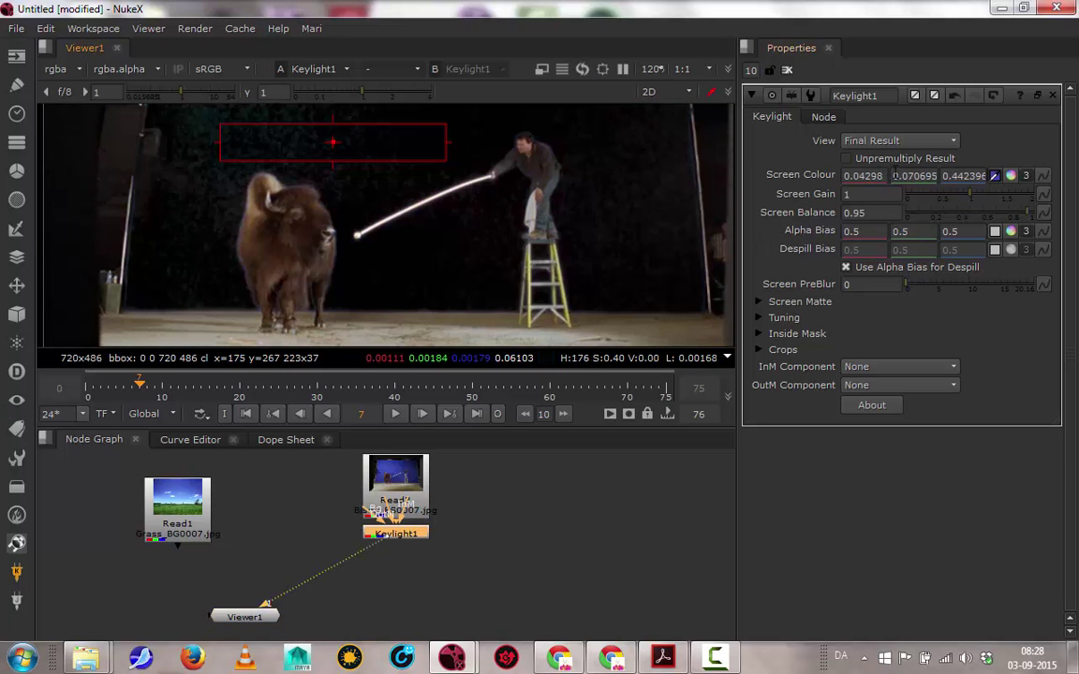
click(996, 177)
Set Keylight's Screen Gain to 1.74 and Clip Black to 0.34 while viewing the alpha channel.
key(a)
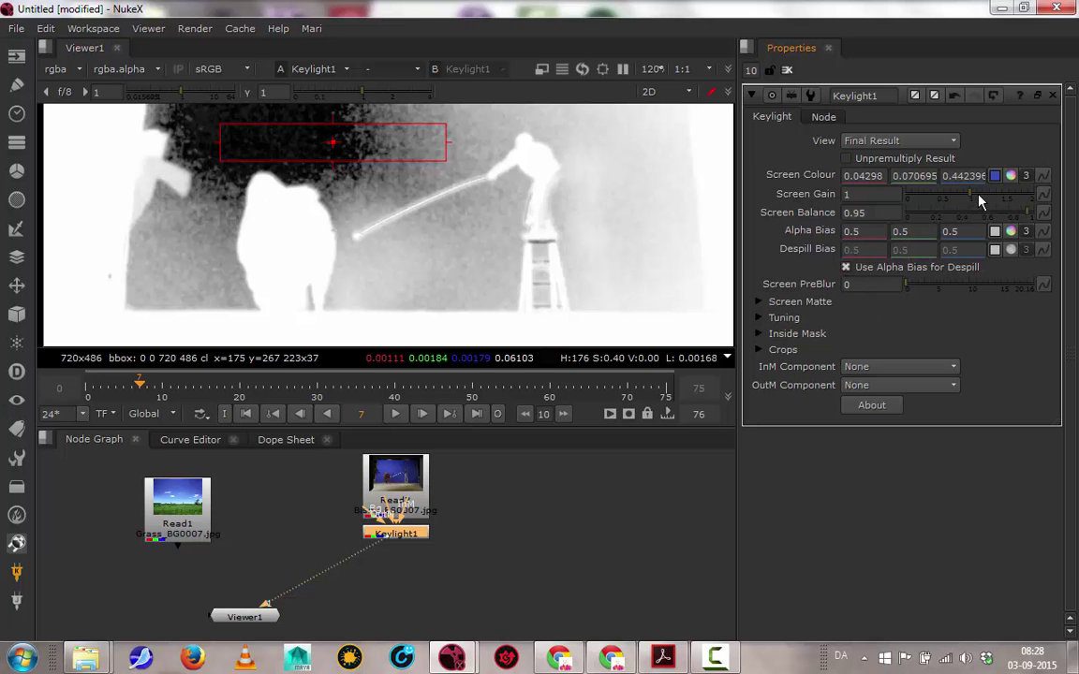
drag(978, 200, 1018, 197)
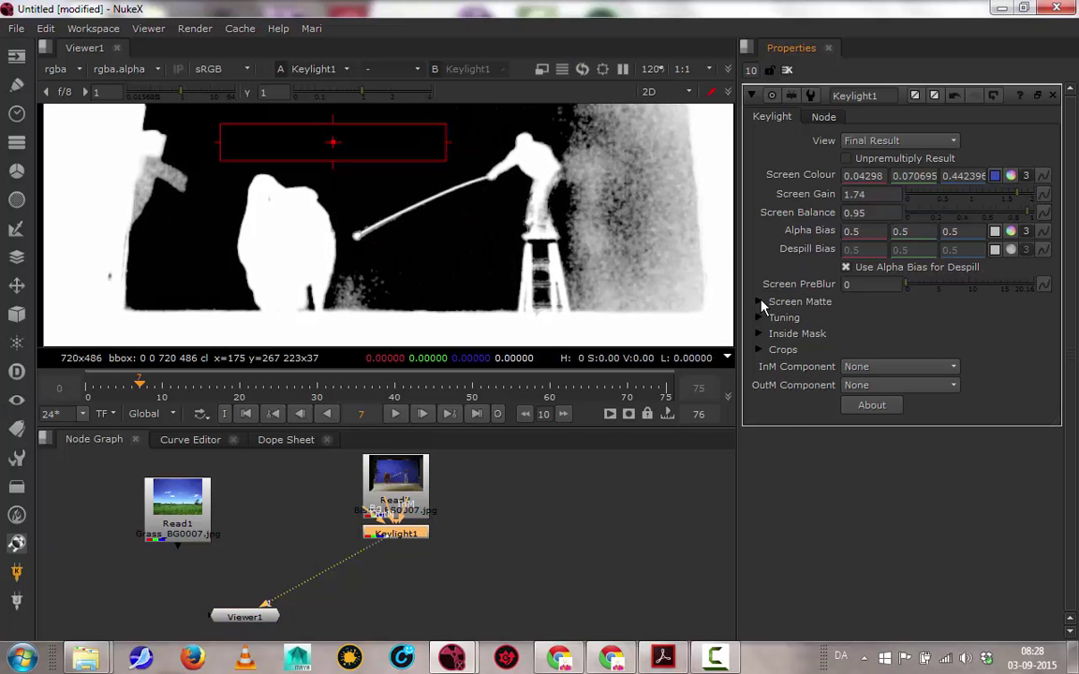
click(761, 304)
drag(931, 325, 968, 325)
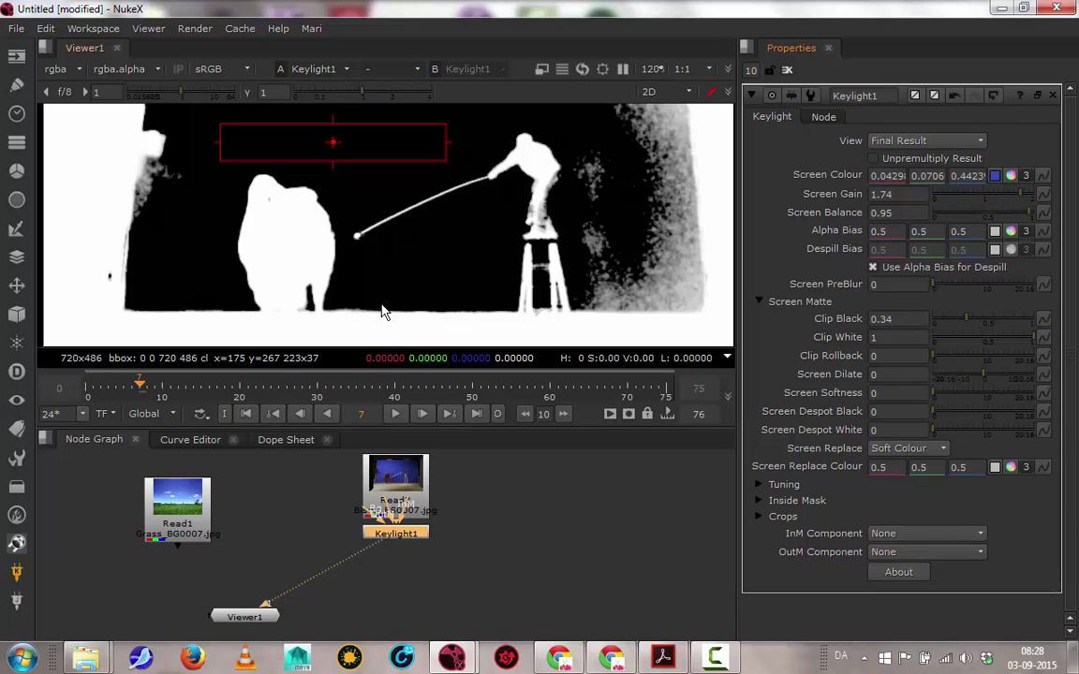
Return the viewer to full colour, clear the sample rectangle and inspect the keyed bison footage.
key(a)
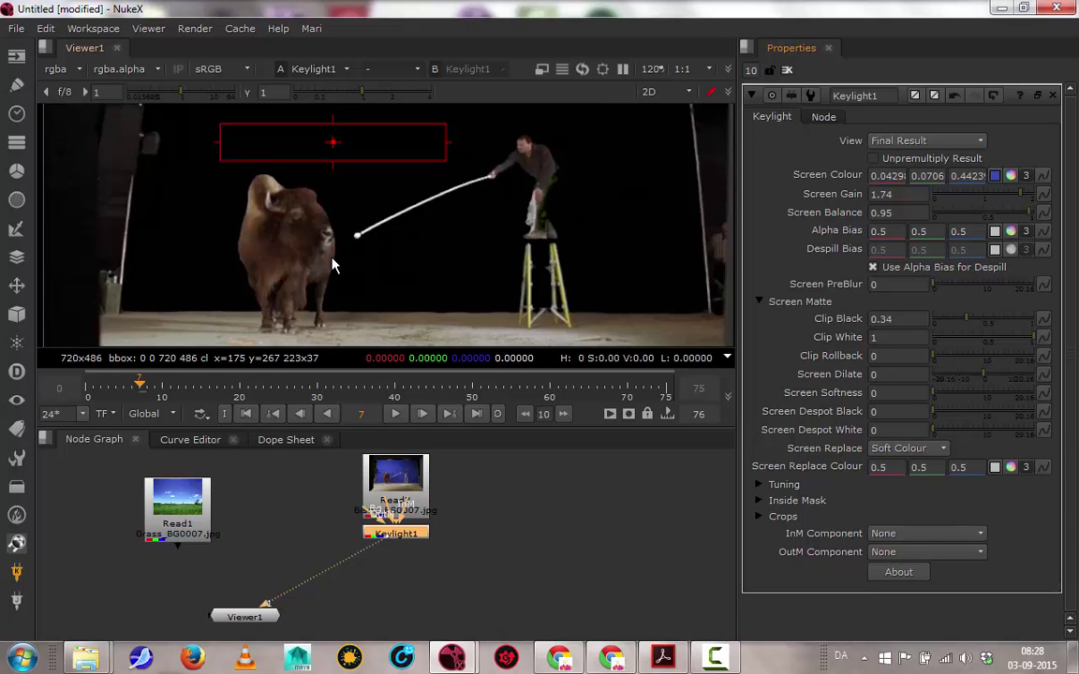
scroll(311, 267, down, 3)
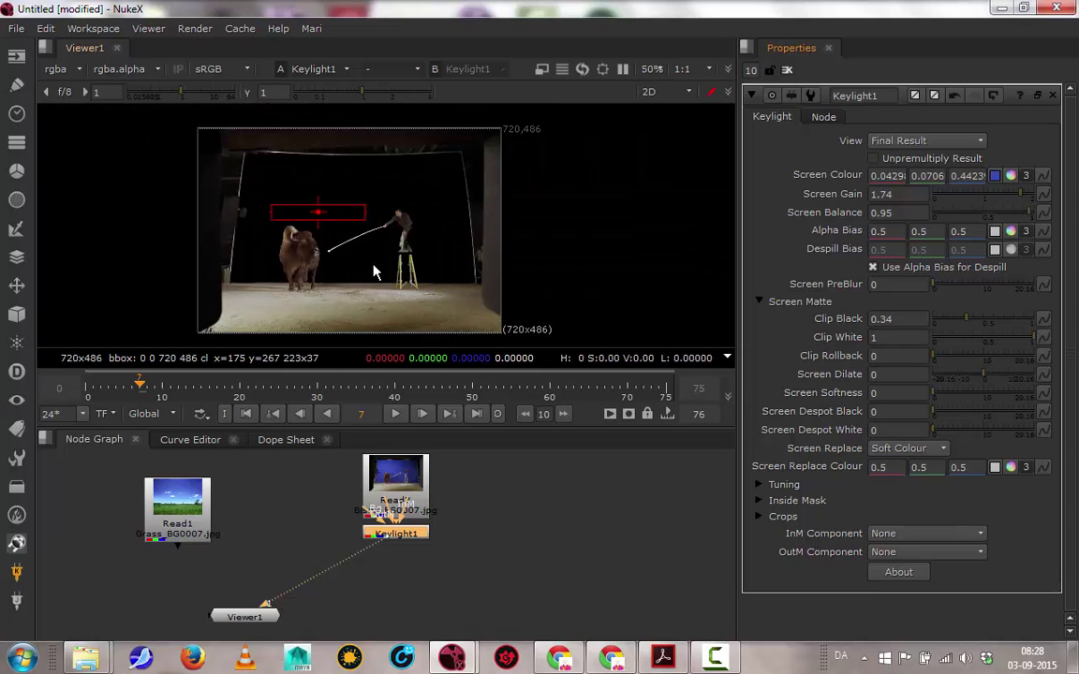
click(94, 210)
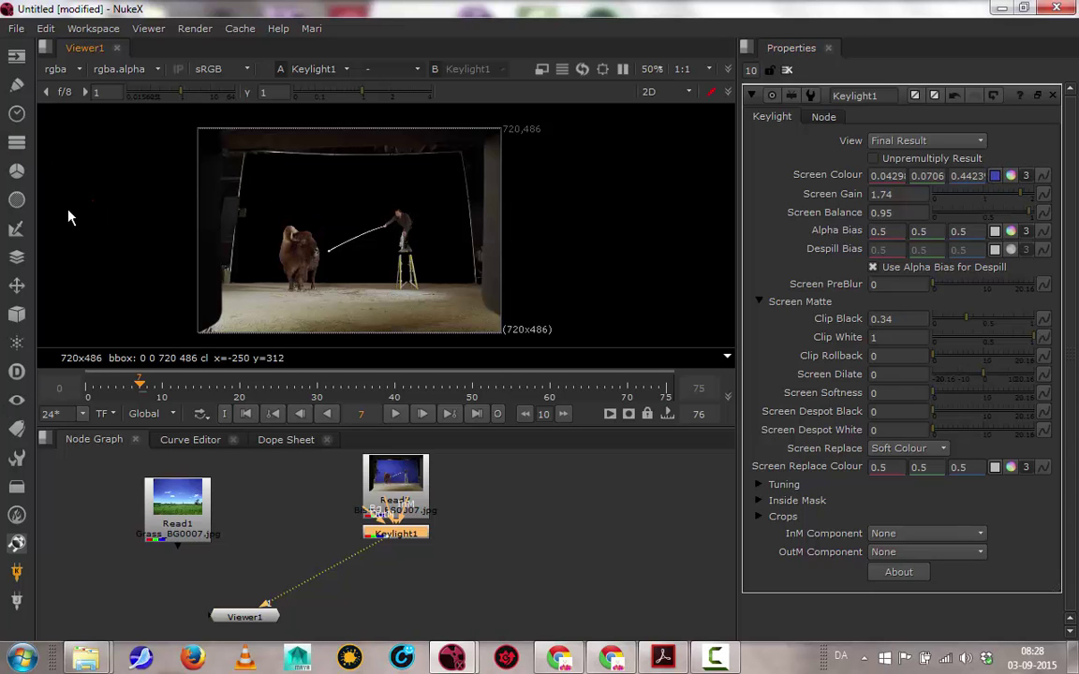
scroll(414, 329, up, 5)
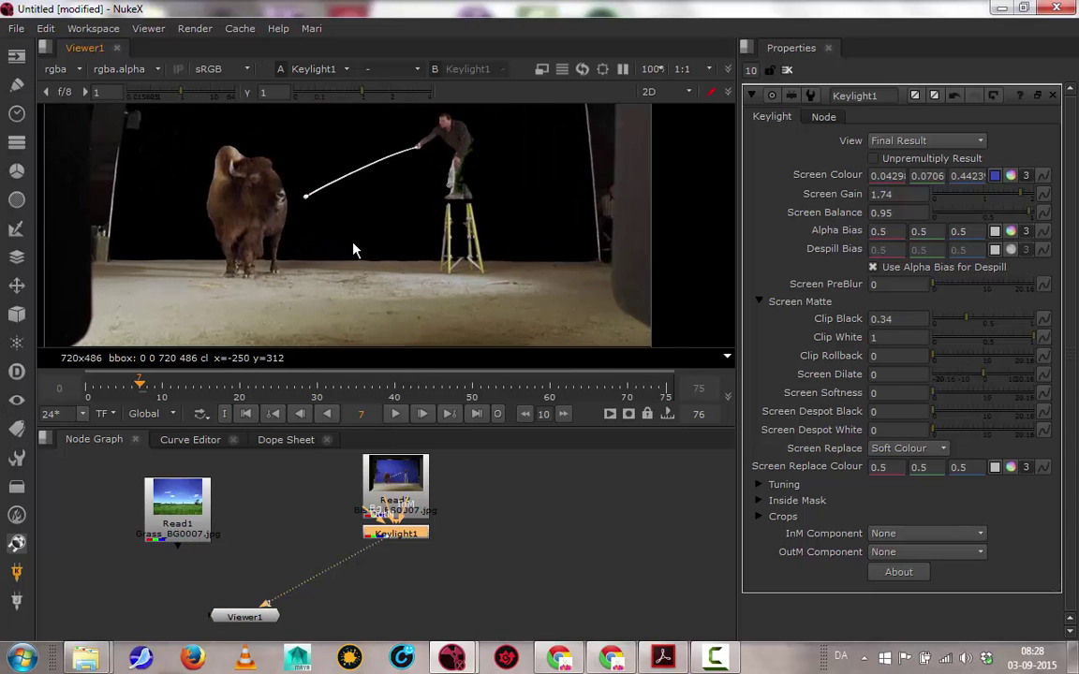
Add a Merge node that places the Keylight output over the grass background.
drag(421, 540, 424, 560)
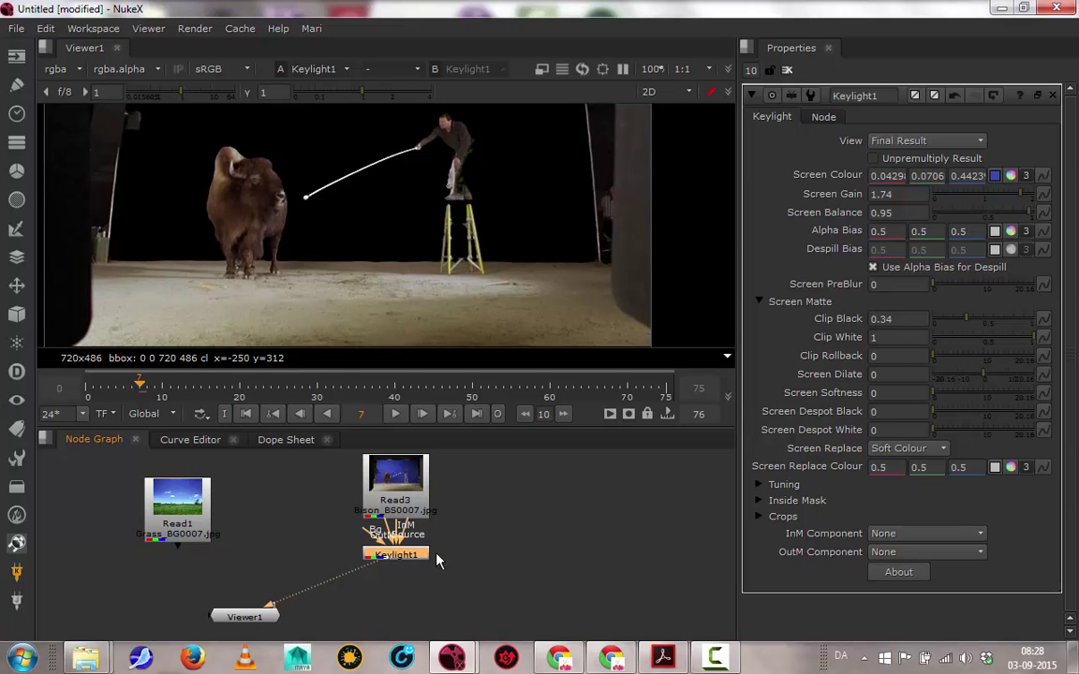
key(m)
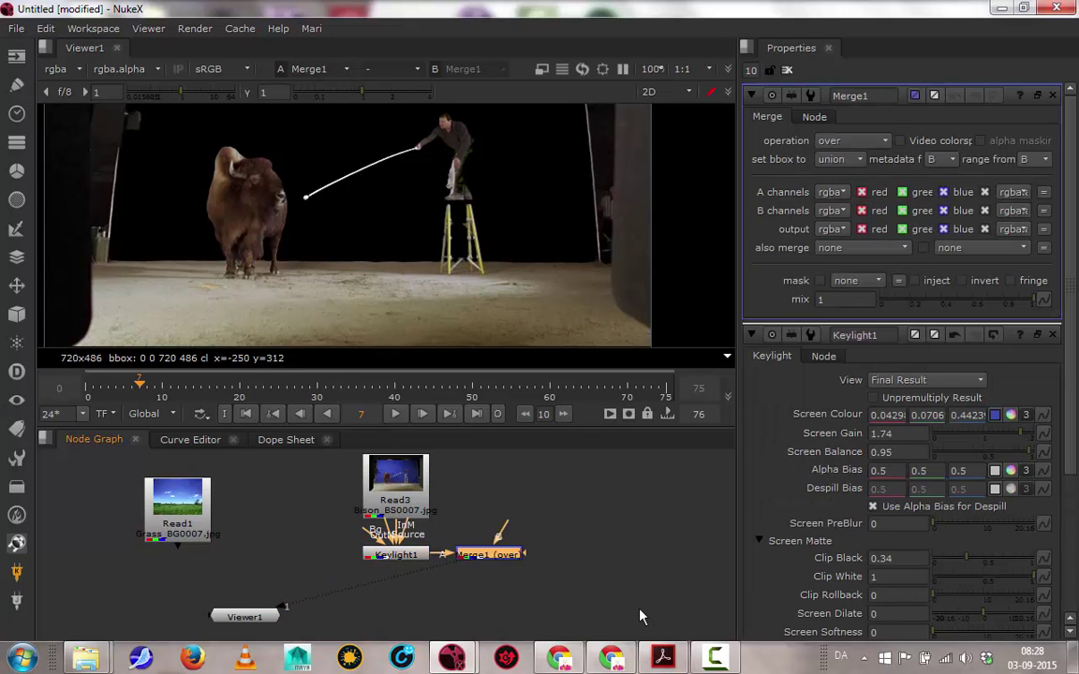
drag(494, 551, 180, 520)
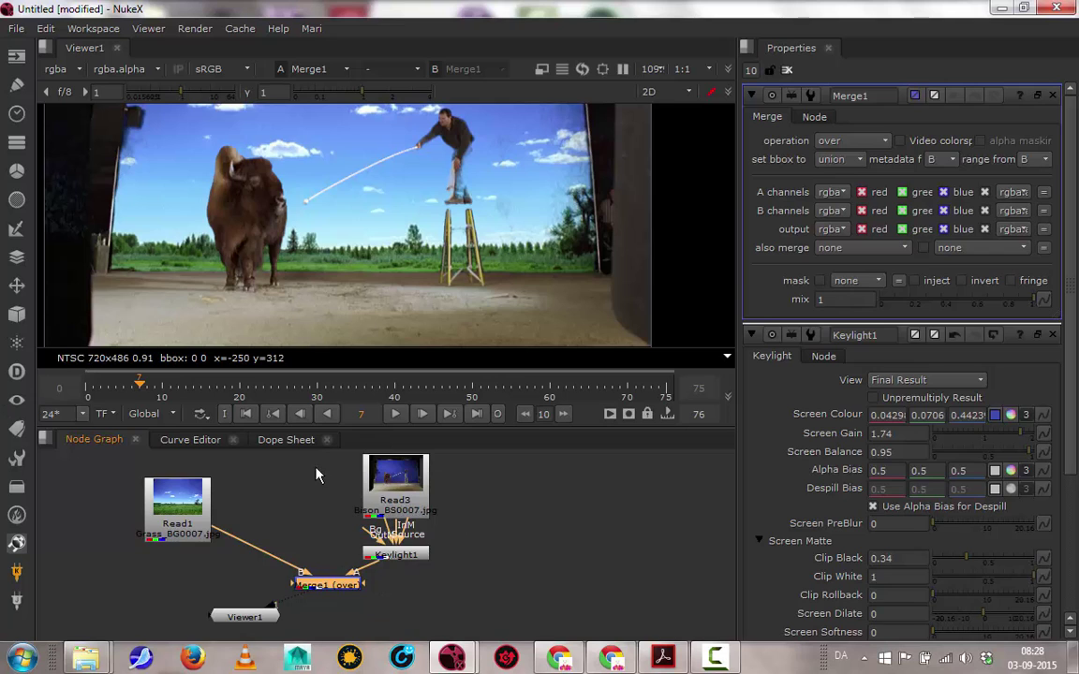
Space the bison nodes above the Merge and add a Transform after Keylight with translate -57, -100 and scale 0.279.
drag(283, 419, 440, 518)
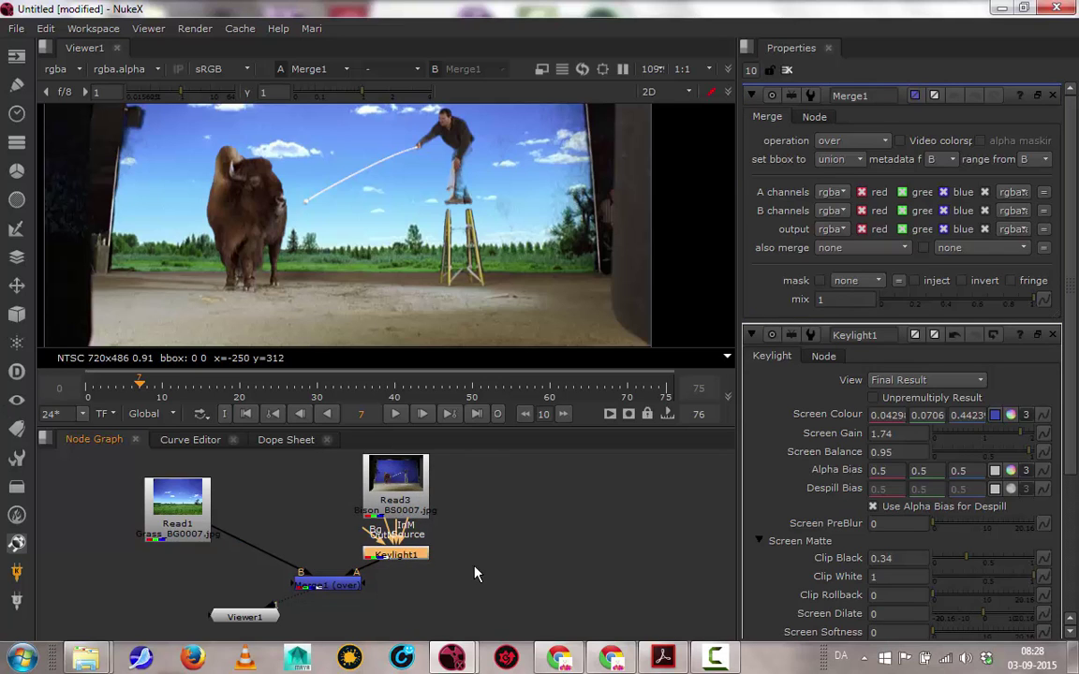
drag(463, 559, 361, 453)
middle_drag(388, 542, 389, 582)
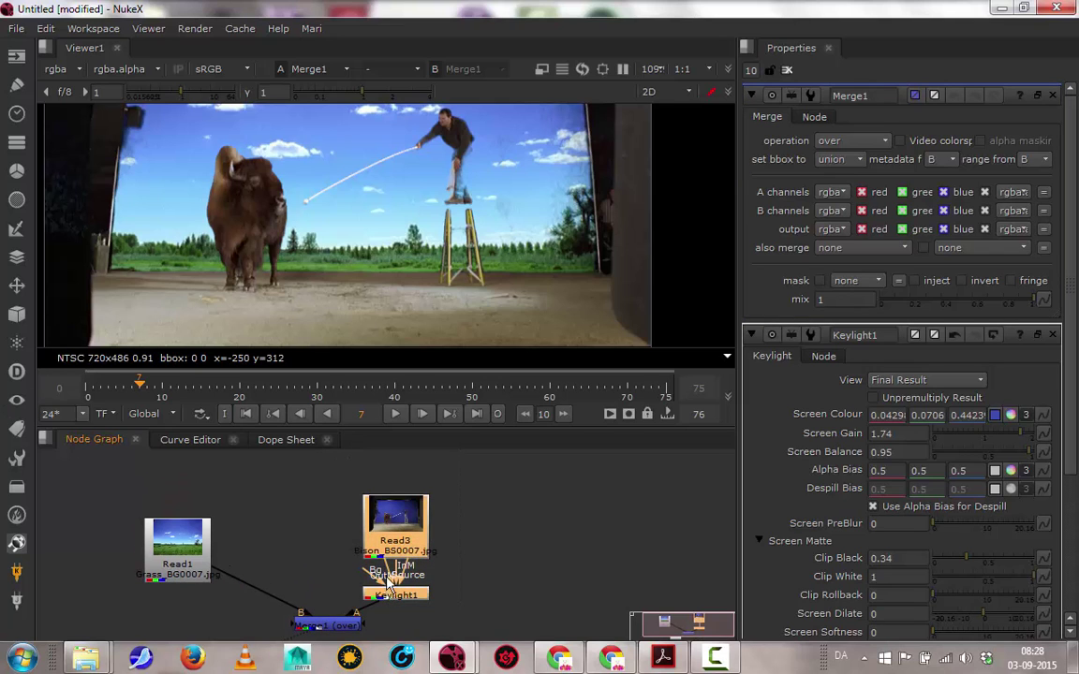
drag(389, 582, 391, 555)
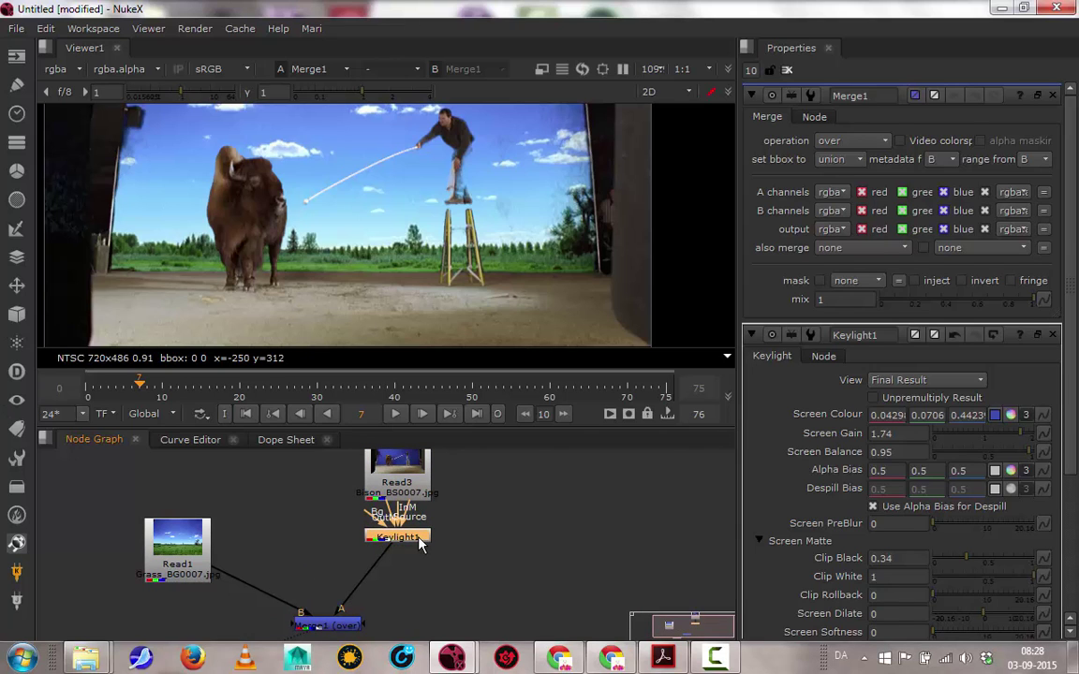
key(t)
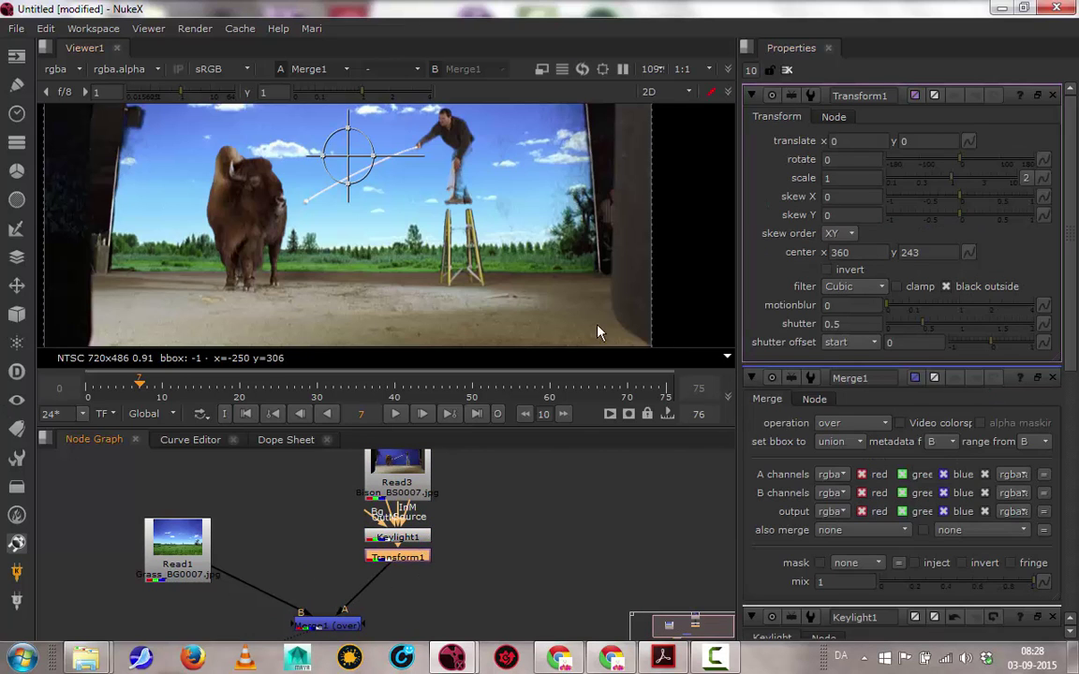
drag(366, 140, 356, 290)
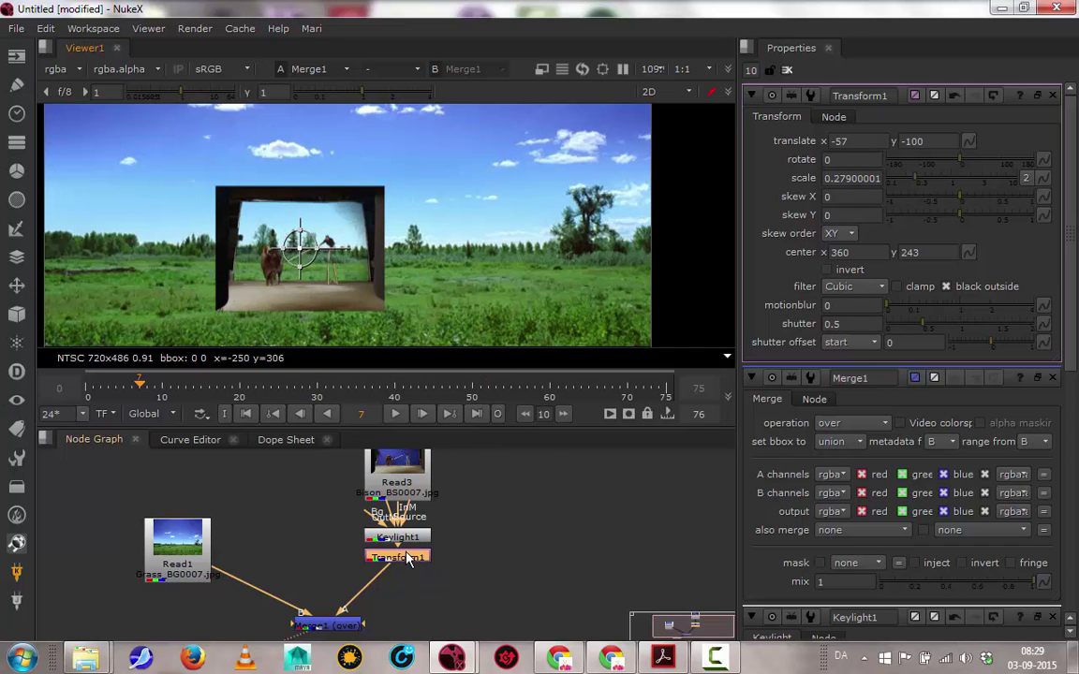
Move the Transform and Keylight nodes down, away from the bison Read node, and view the original bison footage.
drag(407, 559, 399, 588)
drag(405, 538, 395, 568)
click(397, 473)
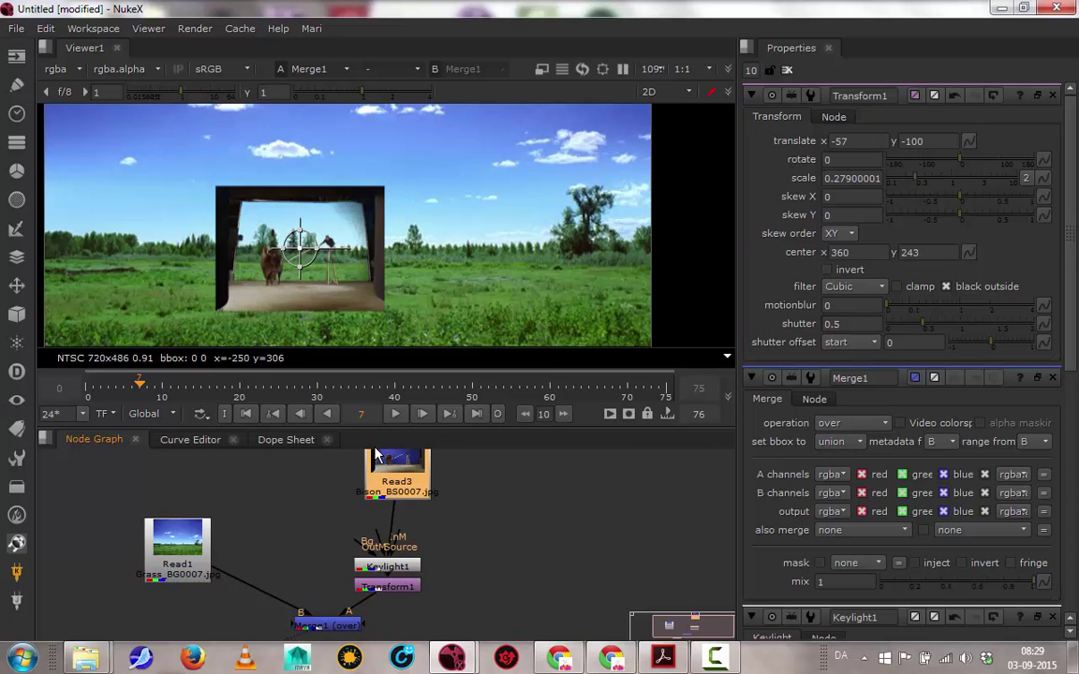
key(1)
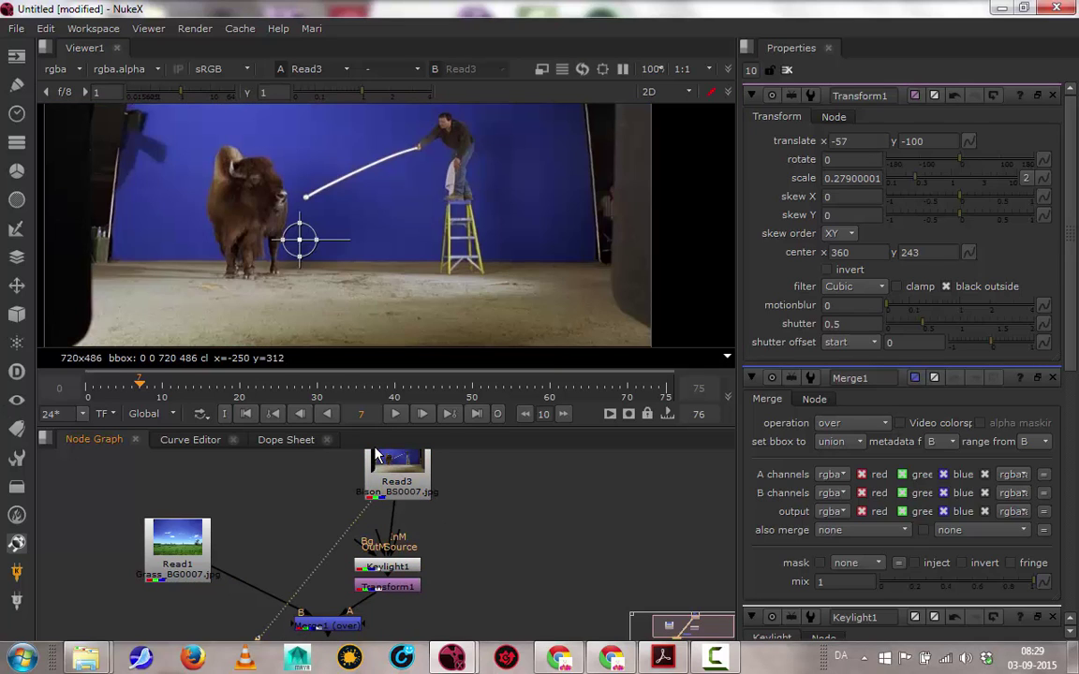
Add a Roto node next to the bison Read node and move the footage to frame 75.
click(16, 83)
click(106, 92)
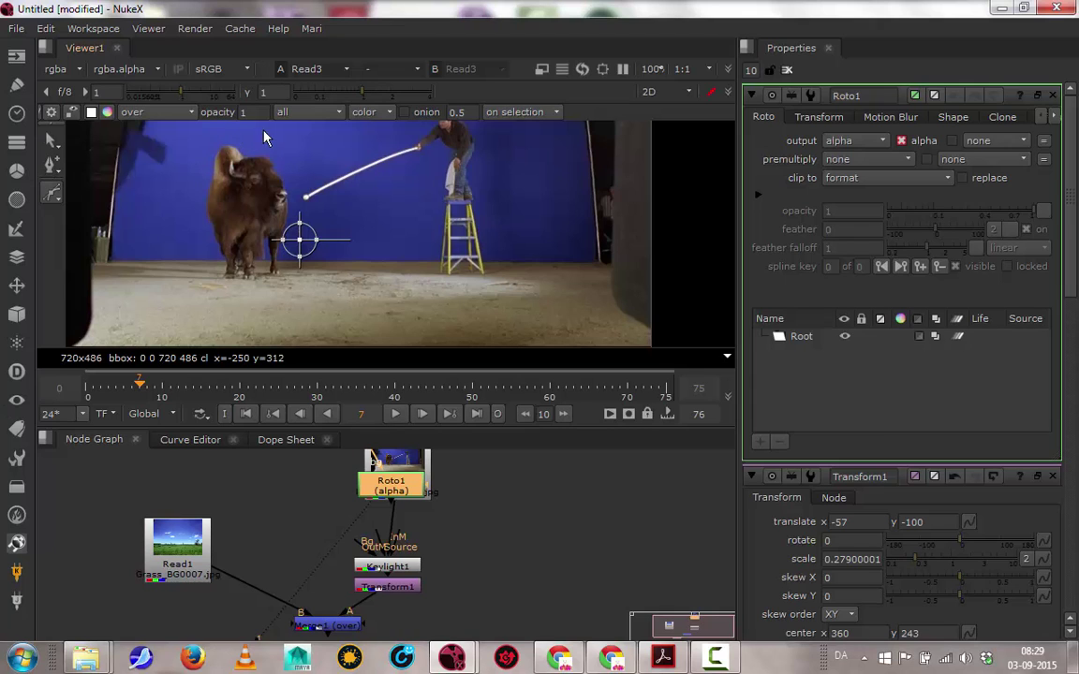
drag(137, 386, 664, 388)
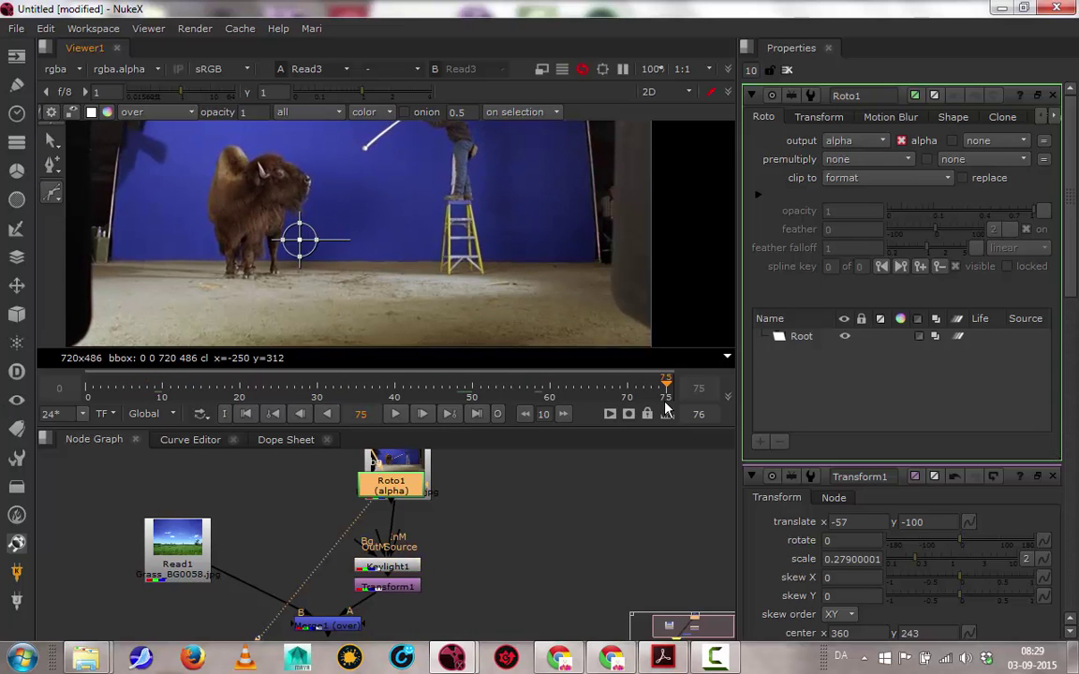
Start a Bezier mask at frame 75 with points from above the bison's head, past its muzzle and down towards the rightmost leg.
click(293, 143)
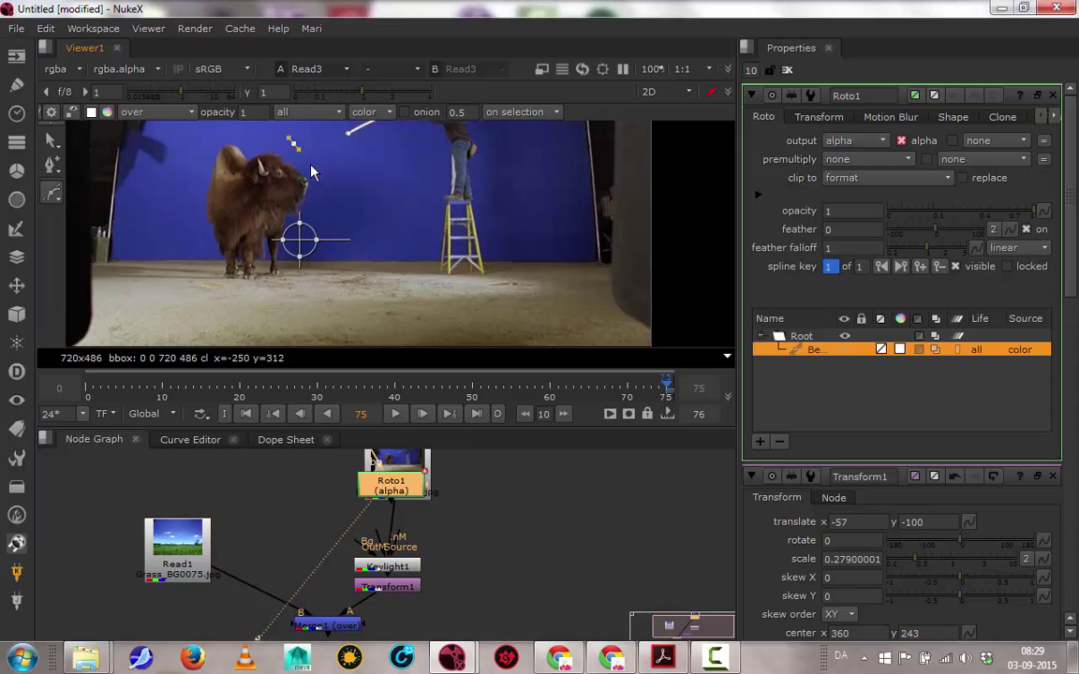
click(309, 174)
click(317, 207)
scroll(288, 278, up, 5)
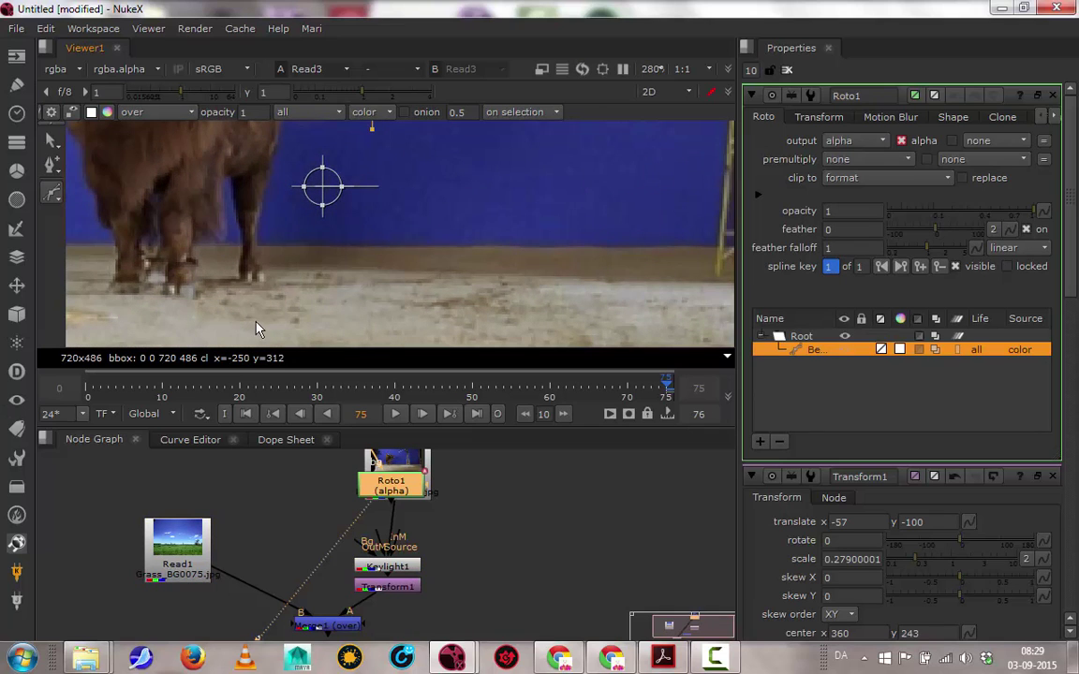
click(288, 229)
click(257, 240)
scroll(240, 248, up, 5)
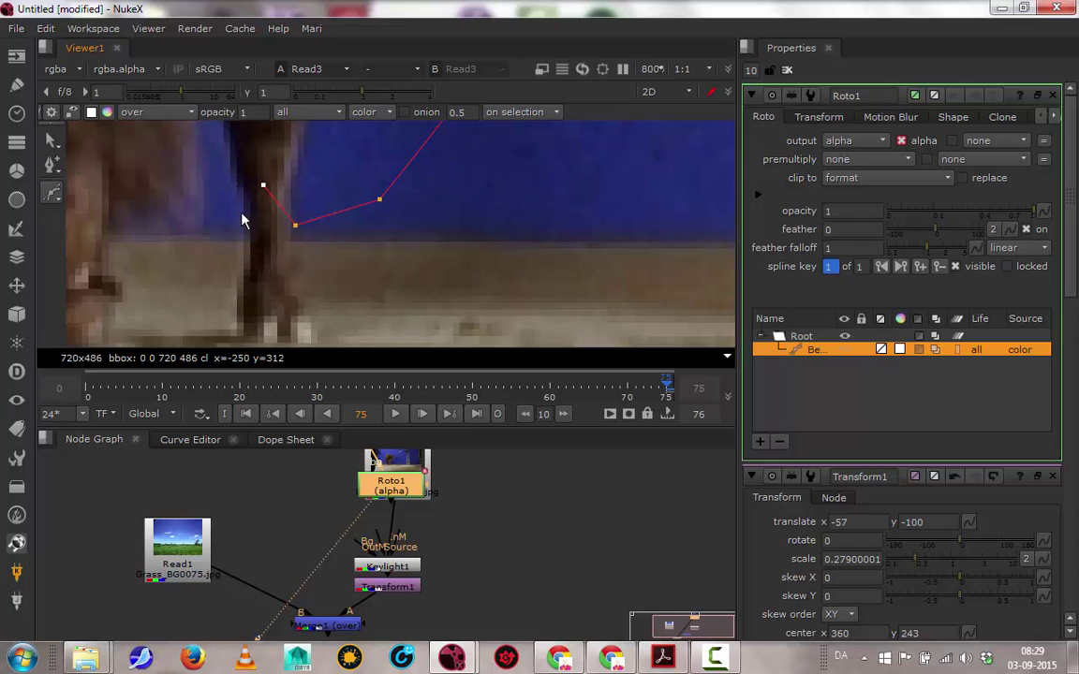
Continue the Bezier with an uneven row of points across the bison's rightmost leg and the gap beside it, above the floor line.
click(263, 185)
click(260, 221)
click(229, 198)
click(202, 207)
click(169, 193)
click(177, 213)
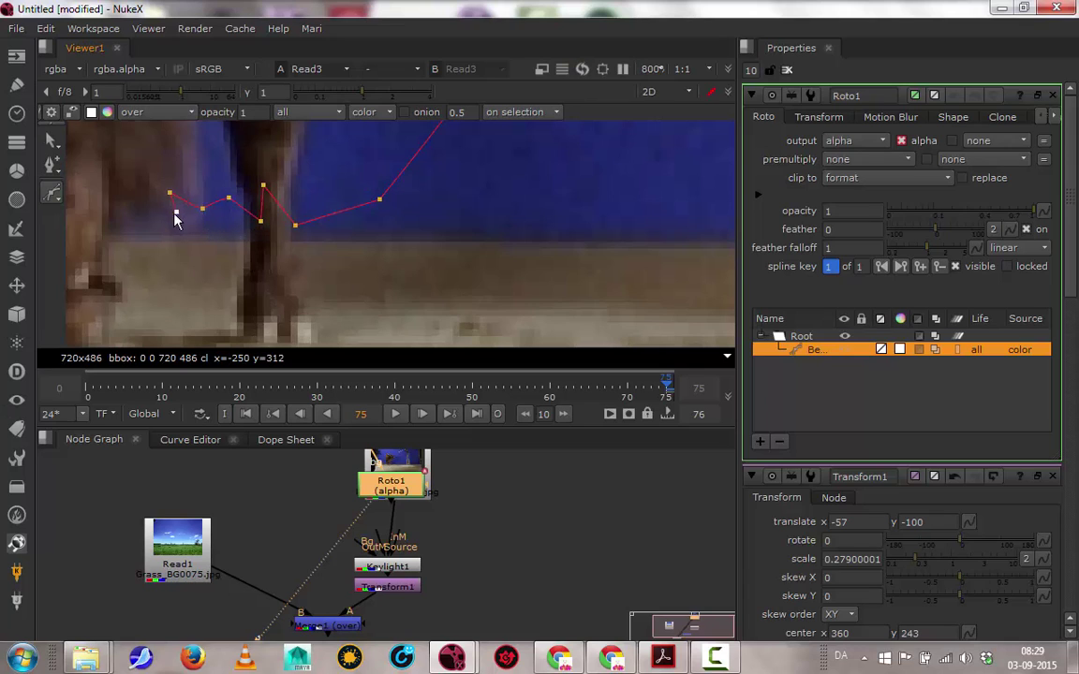
click(126, 178)
click(109, 209)
middle_drag(99, 172, 279, 215)
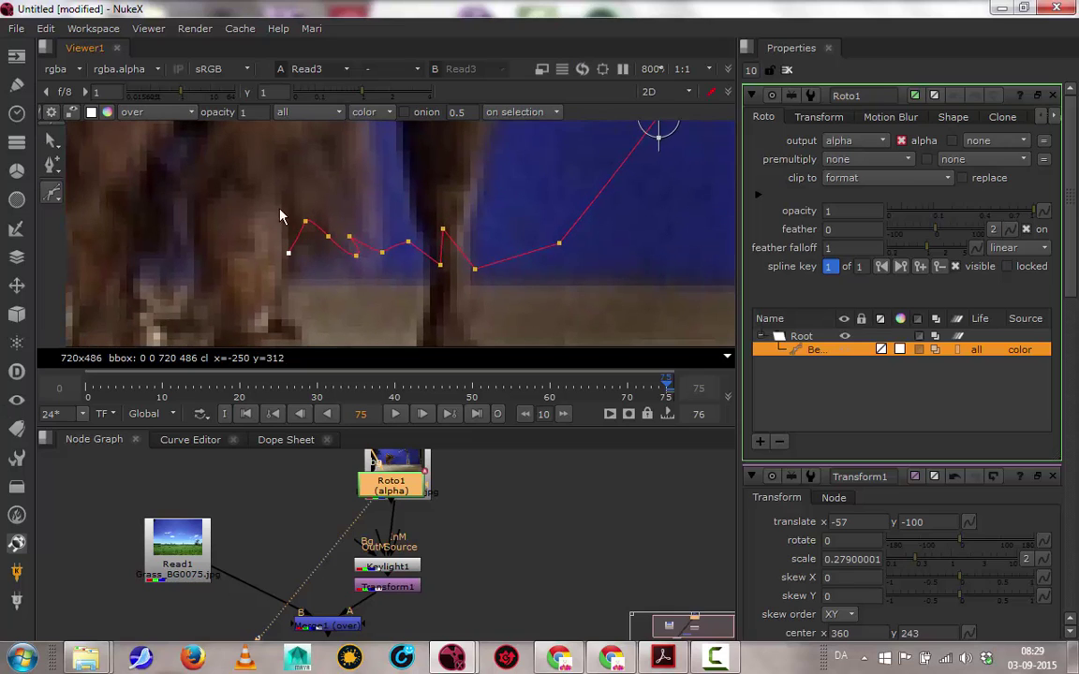
Continue the Bezier in a zigzag through the fur of the remaining legs and out past the bison's left side.
click(264, 211)
click(248, 254)
click(207, 199)
click(193, 243)
click(165, 217)
middle_drag(122, 213, 348, 242)
click(347, 234)
click(338, 269)
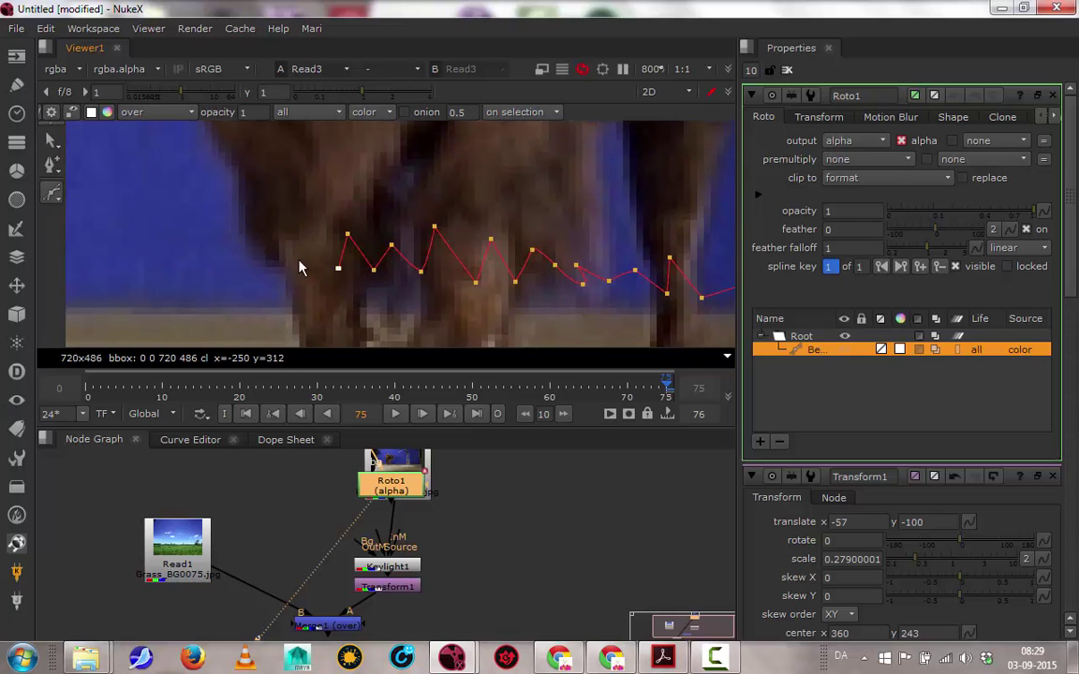
click(297, 250)
click(275, 265)
click(219, 251)
click(171, 278)
Bring the Bezier up loosely behind the bison and over its hump, and close it at the first point above the head.
middle_drag(155, 232, 459, 270)
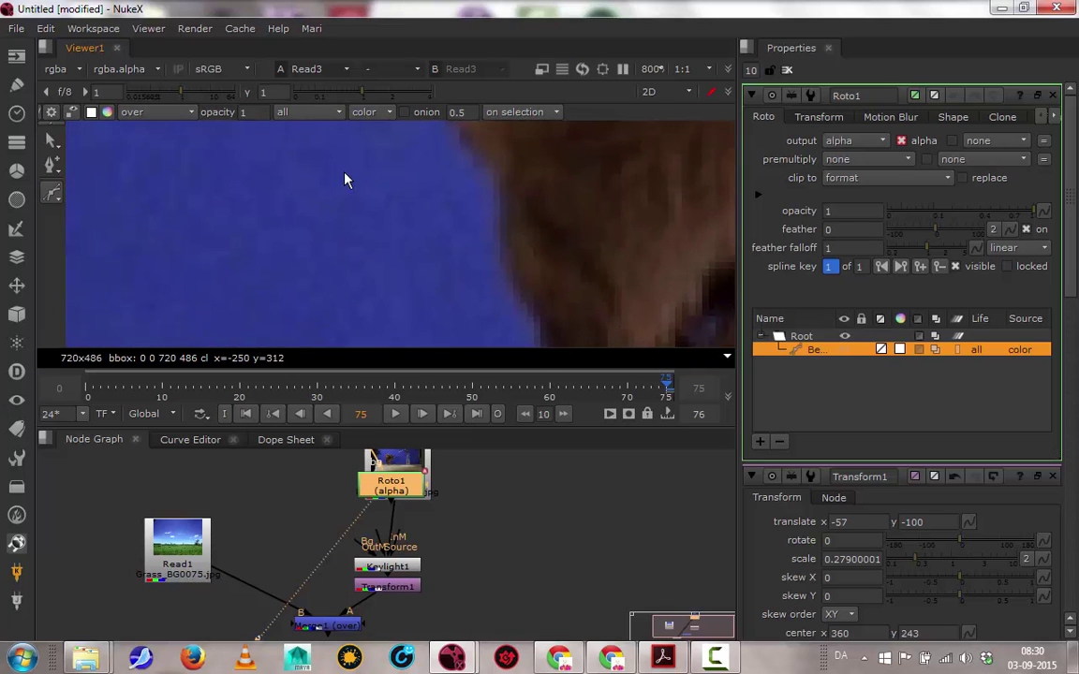
scroll(447, 211, down, 8)
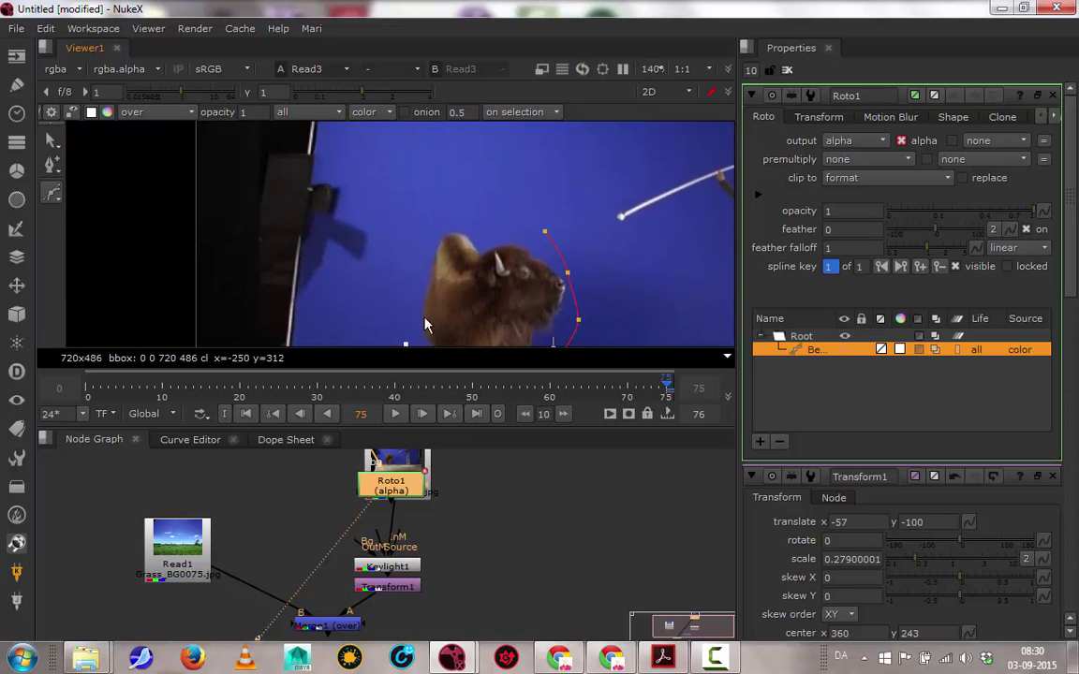
click(384, 272)
click(422, 200)
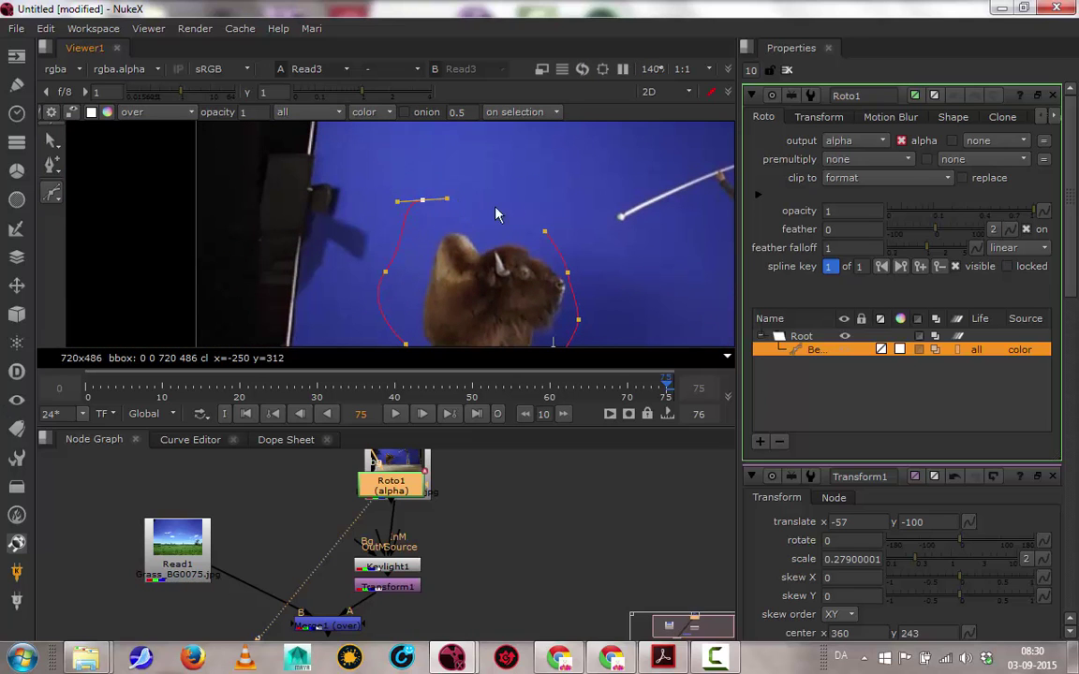
click(545, 231)
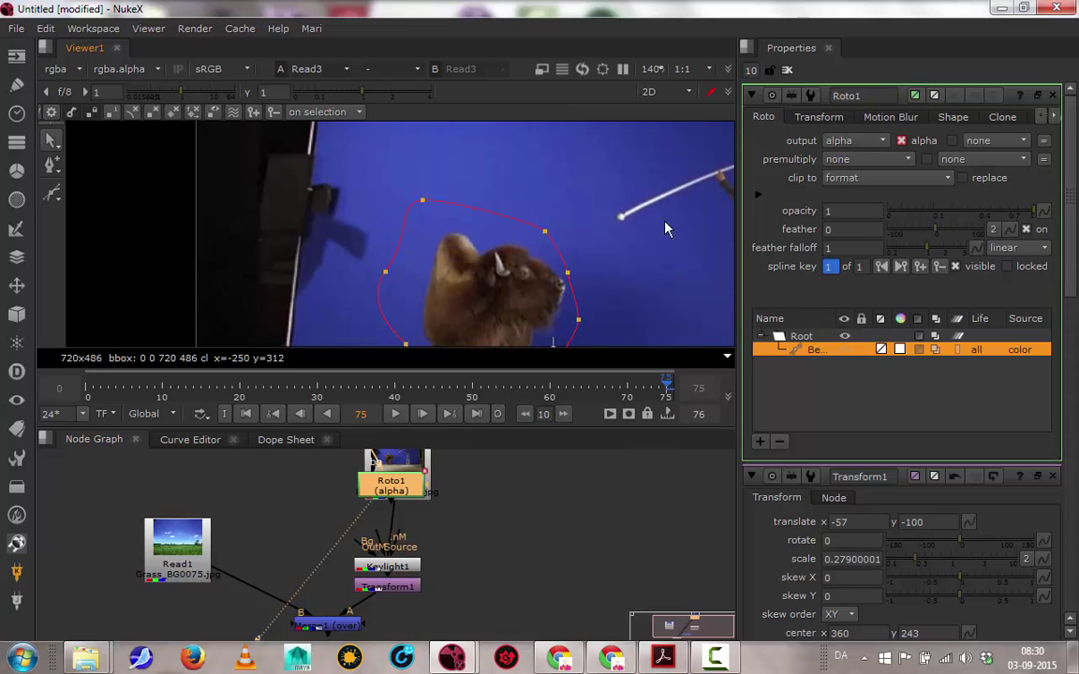
middle_drag(665, 229, 590, 149)
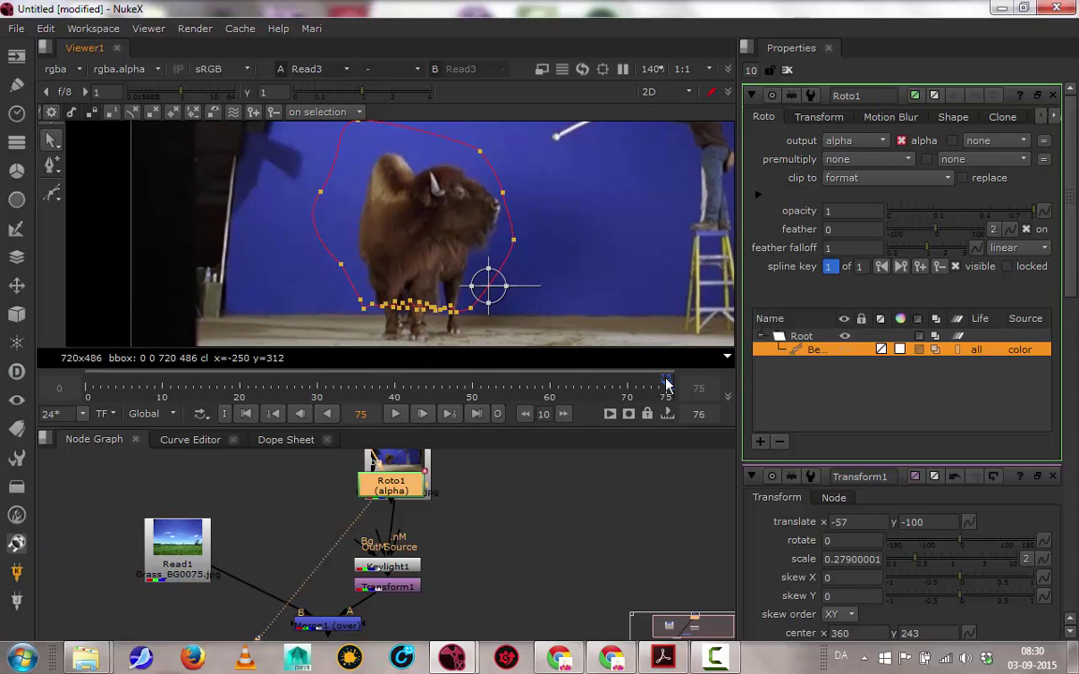
At frame 41, move the mask point beside the muzzle outward so the nose stays inside the shape.
drag(667, 384, 402, 384)
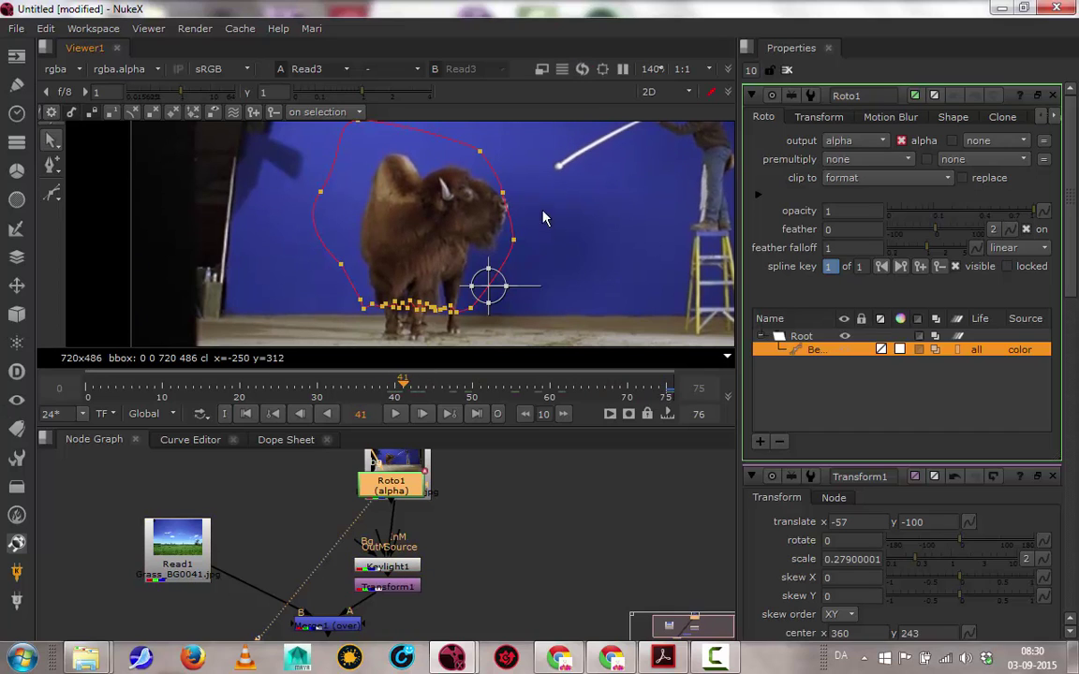
drag(504, 198, 518, 200)
click(379, 386)
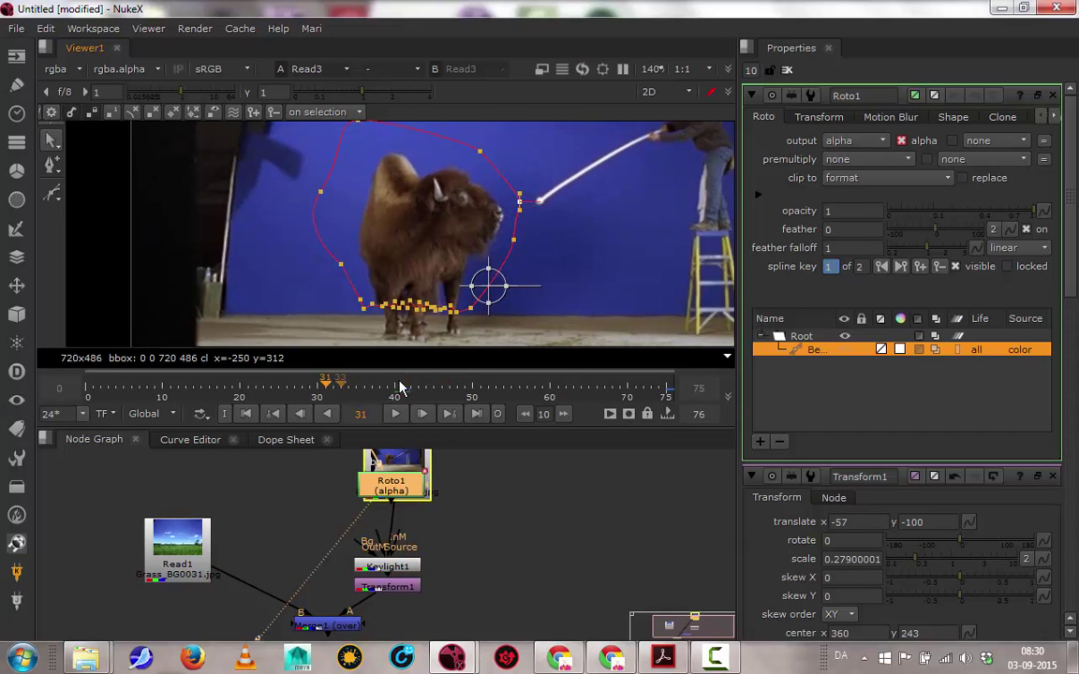
At frame 0, reshape the mask's right edge inward so the stick tip lies outside the shape.
click(142, 388)
drag(142, 388, 87, 386)
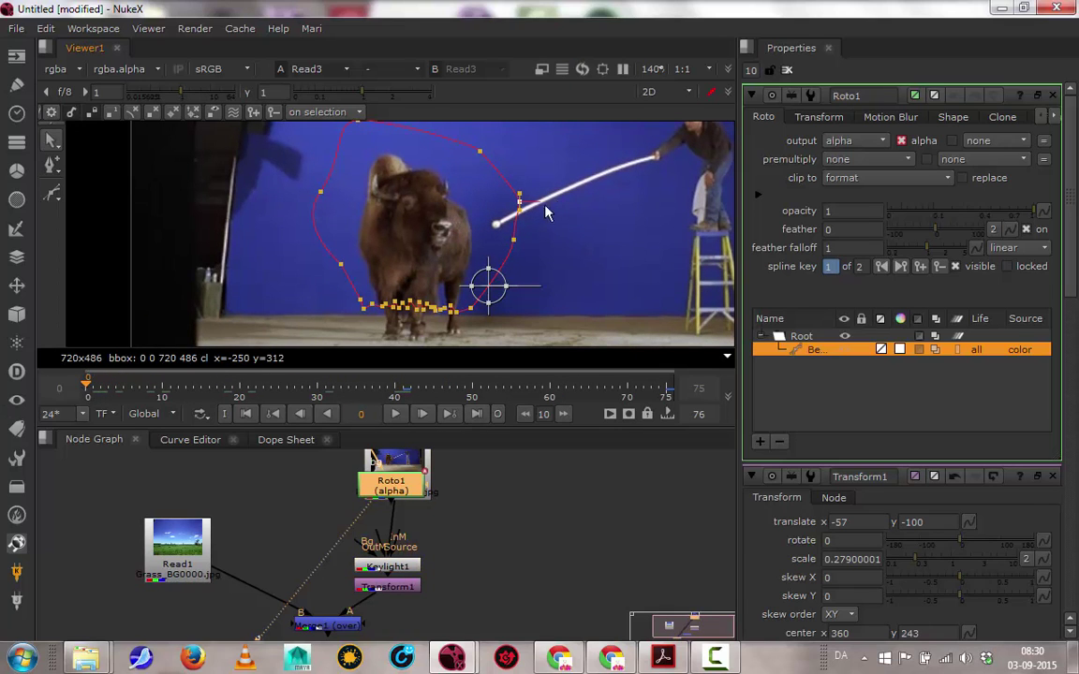
drag(521, 202, 485, 251)
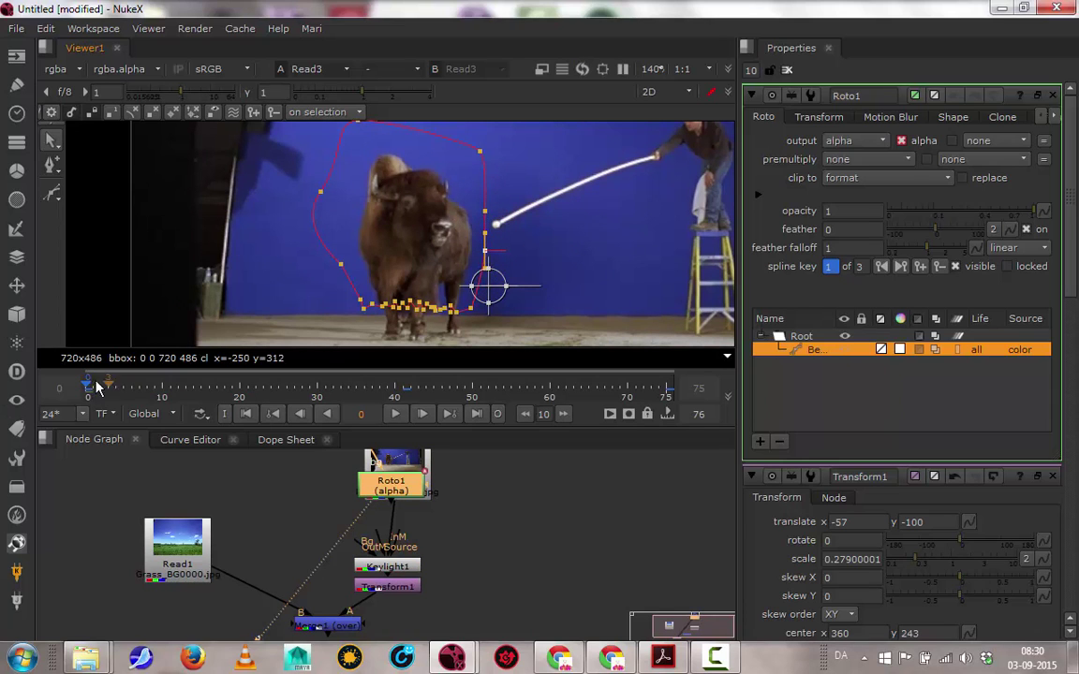
At frame 10, pull the mask's right edge inward to exclude the stick tip, and scrub ahead to frame 39 to check it.
drag(84, 385, 162, 393)
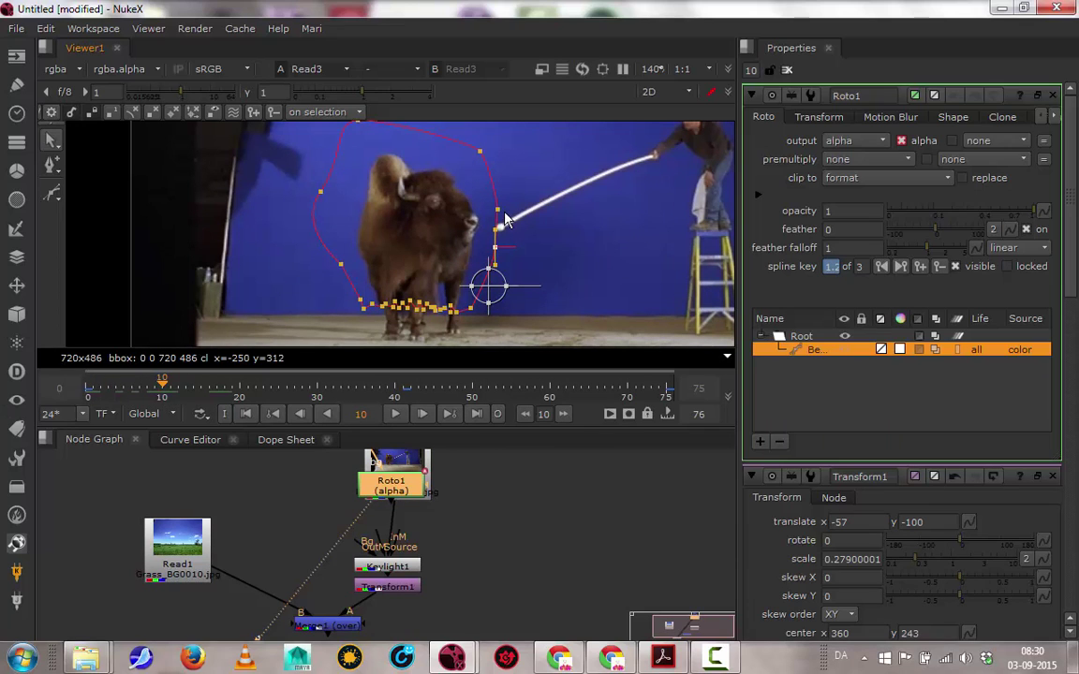
drag(498, 216, 489, 214)
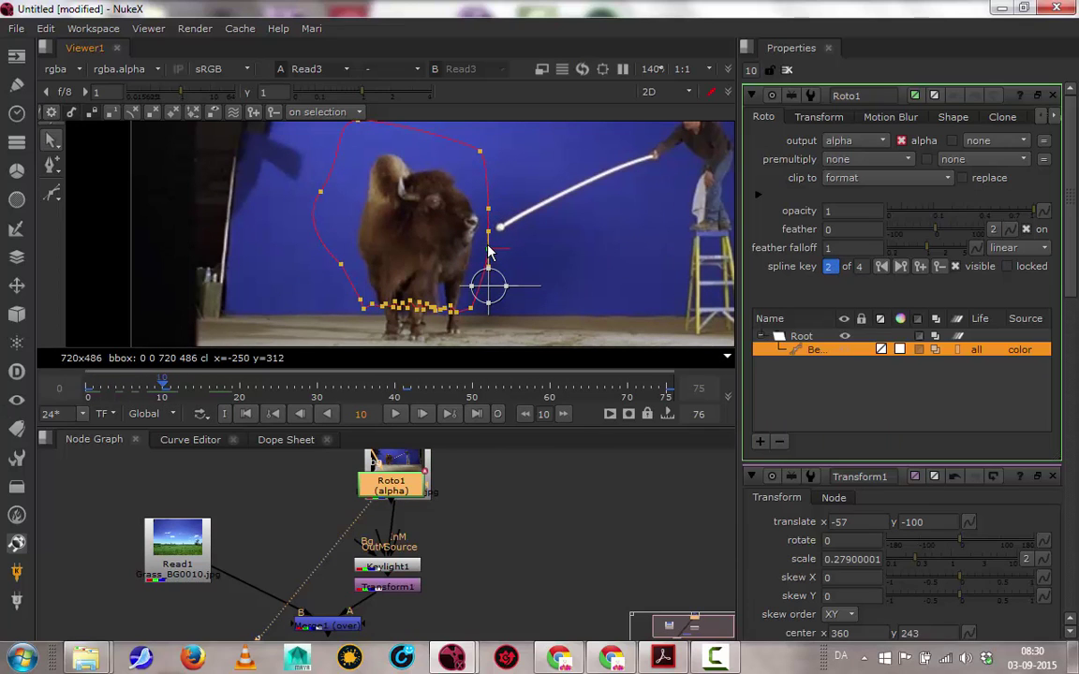
drag(164, 384, 396, 413)
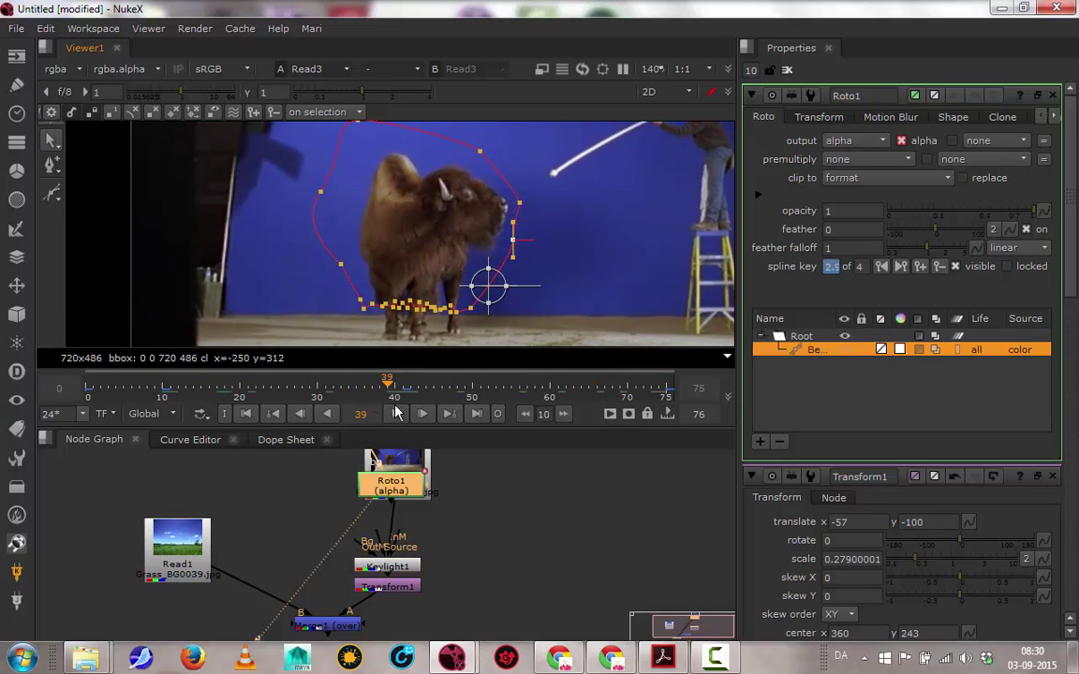
Open the Keylight settings and set the Inside Mask source alpha to Normal.
click(407, 568)
double_click(406, 568)
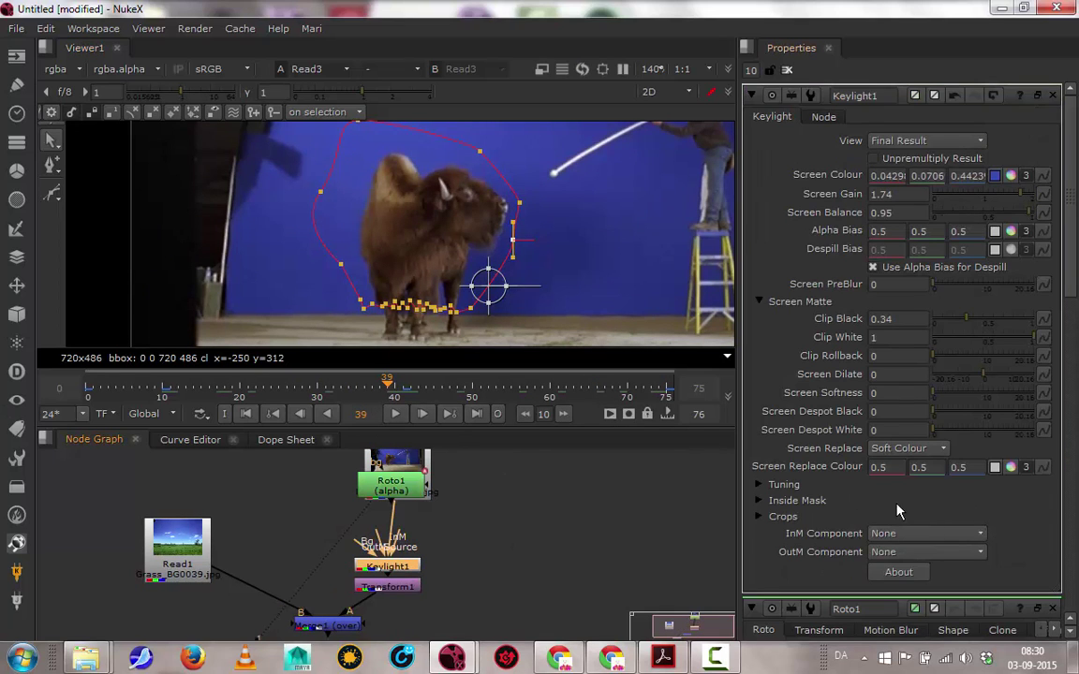
click(771, 504)
click(901, 518)
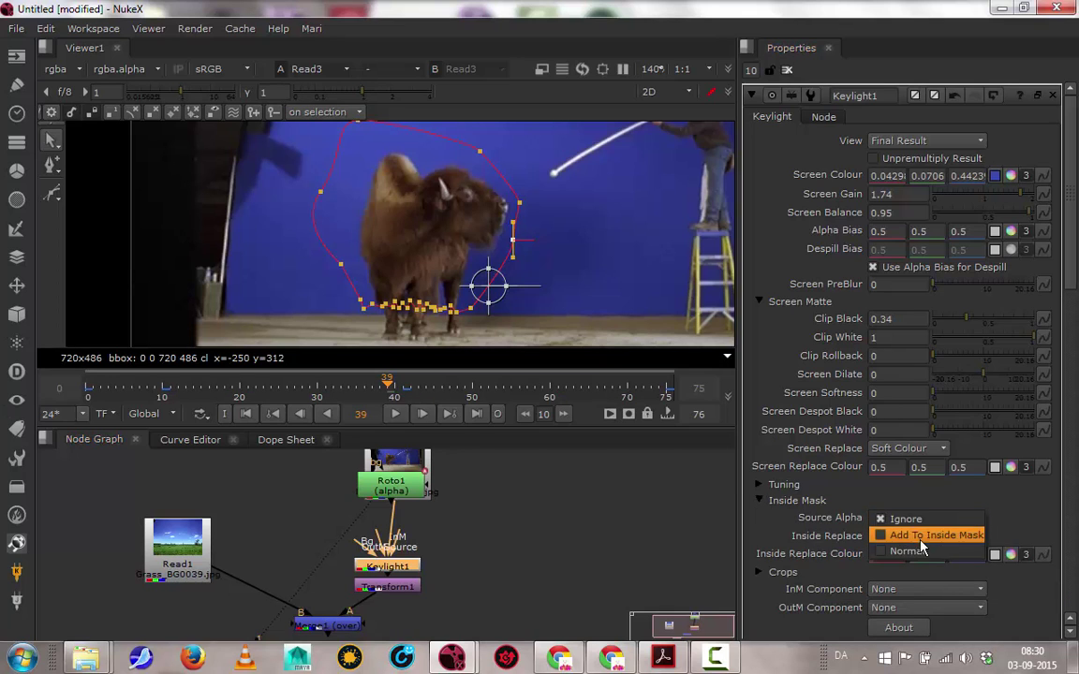
click(920, 553)
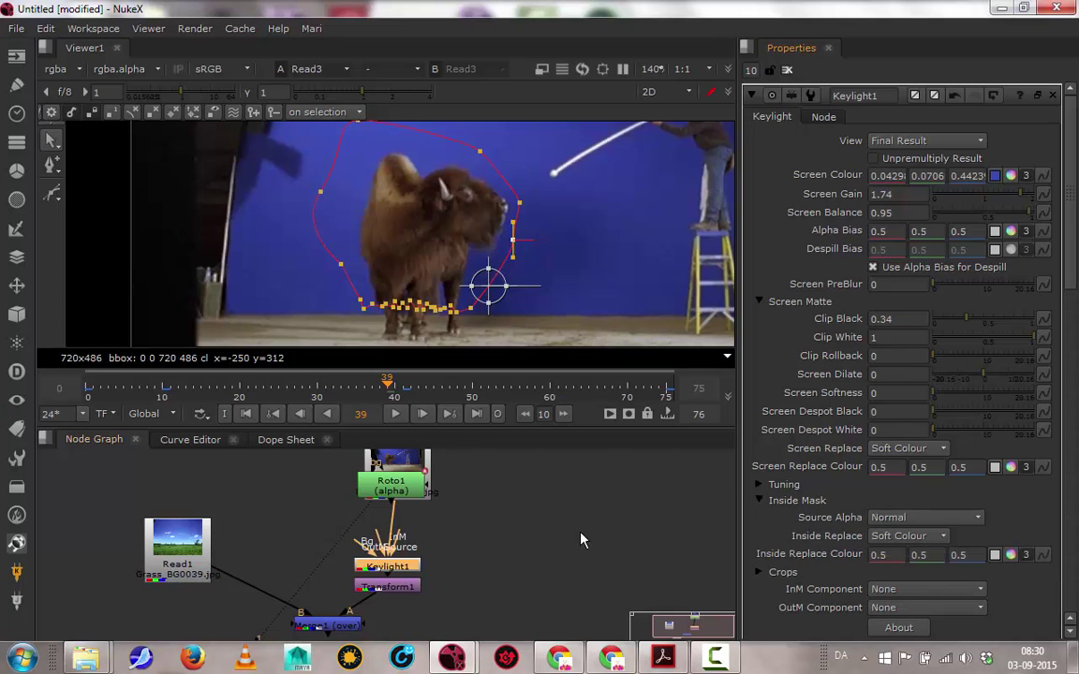
View the Merge1 composite and insert the Roto node between the bison Read node and Keylight.
click(329, 632)
key(1)
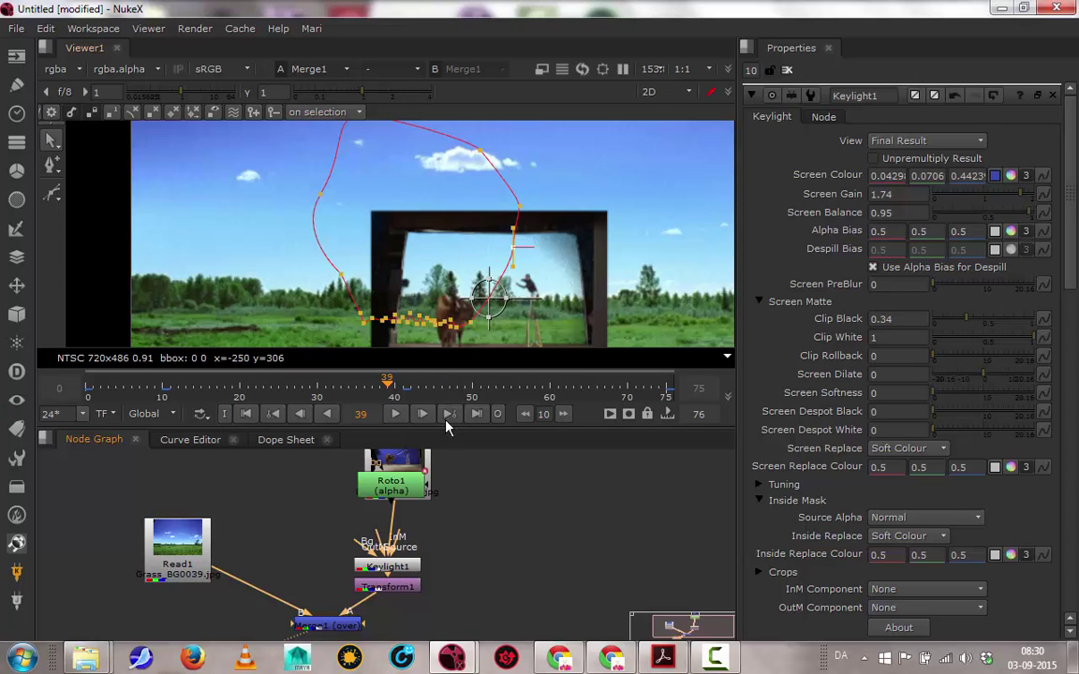
drag(417, 501, 384, 539)
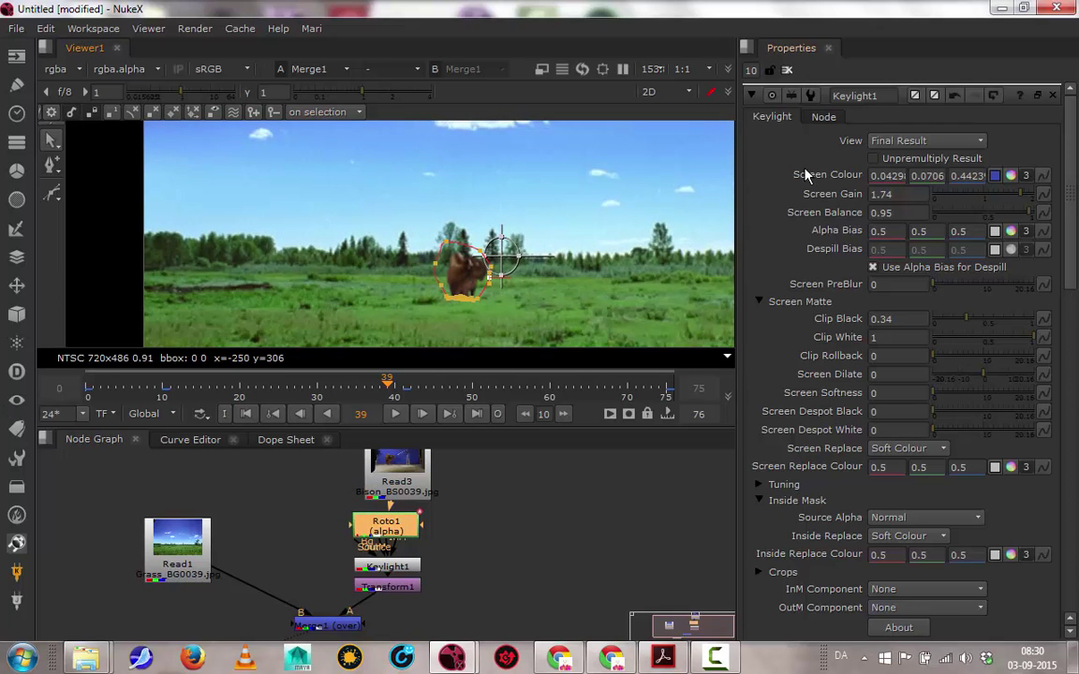
Close all open node properties and play back the masked bison composite over the grass.
click(787, 71)
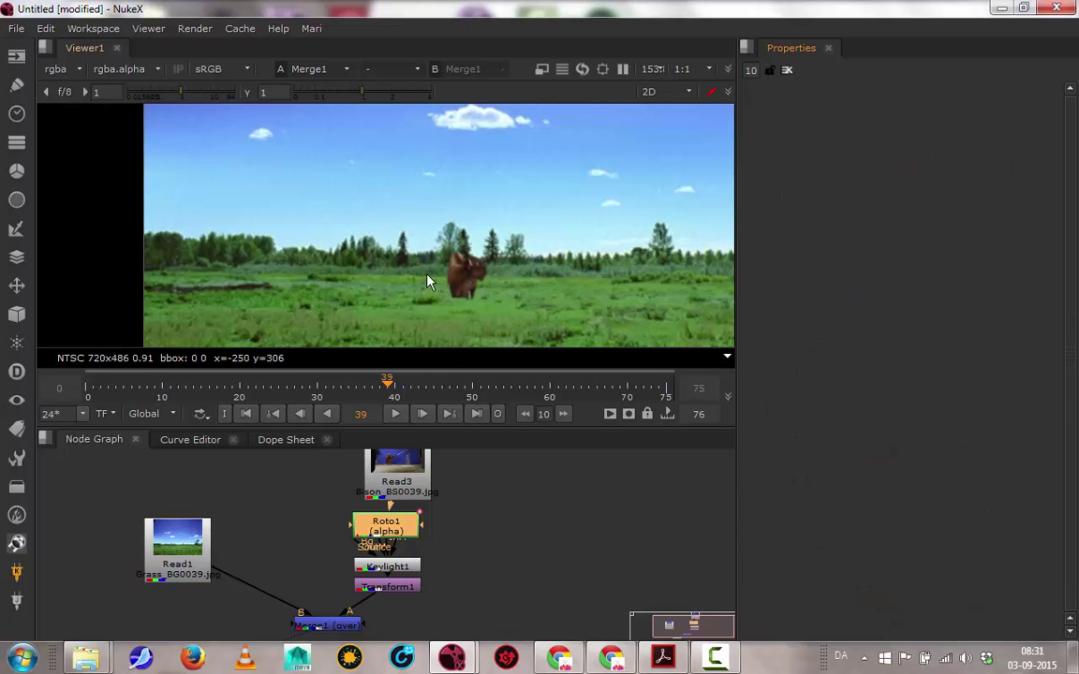
middle_drag(476, 318, 440, 278)
scroll(419, 247, down, 3)
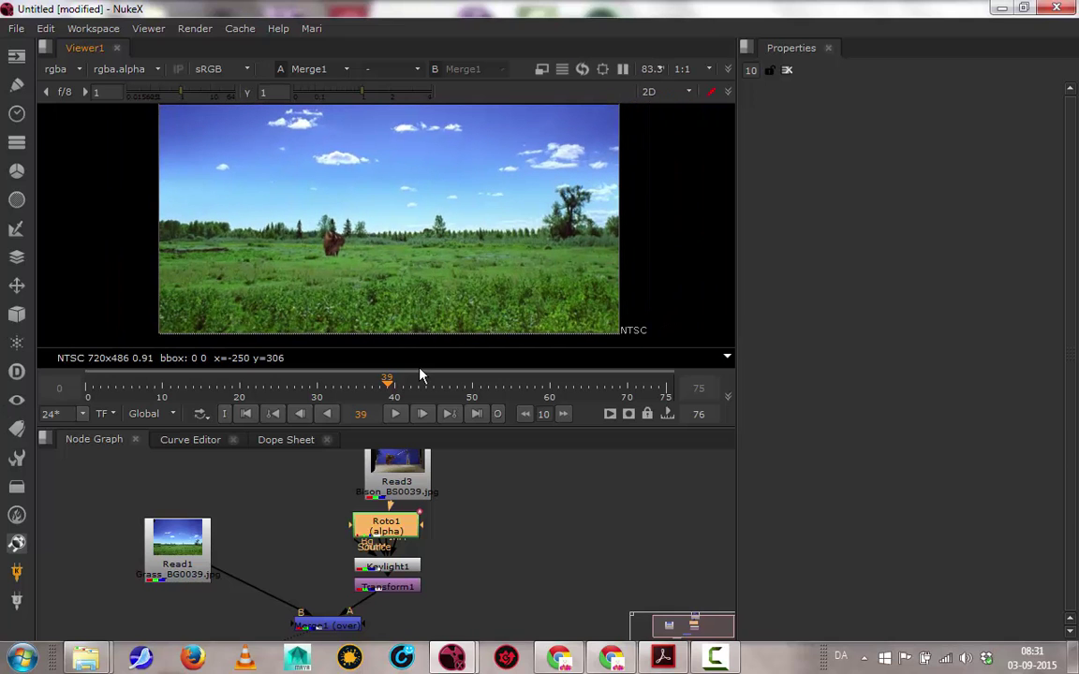
click(403, 420)
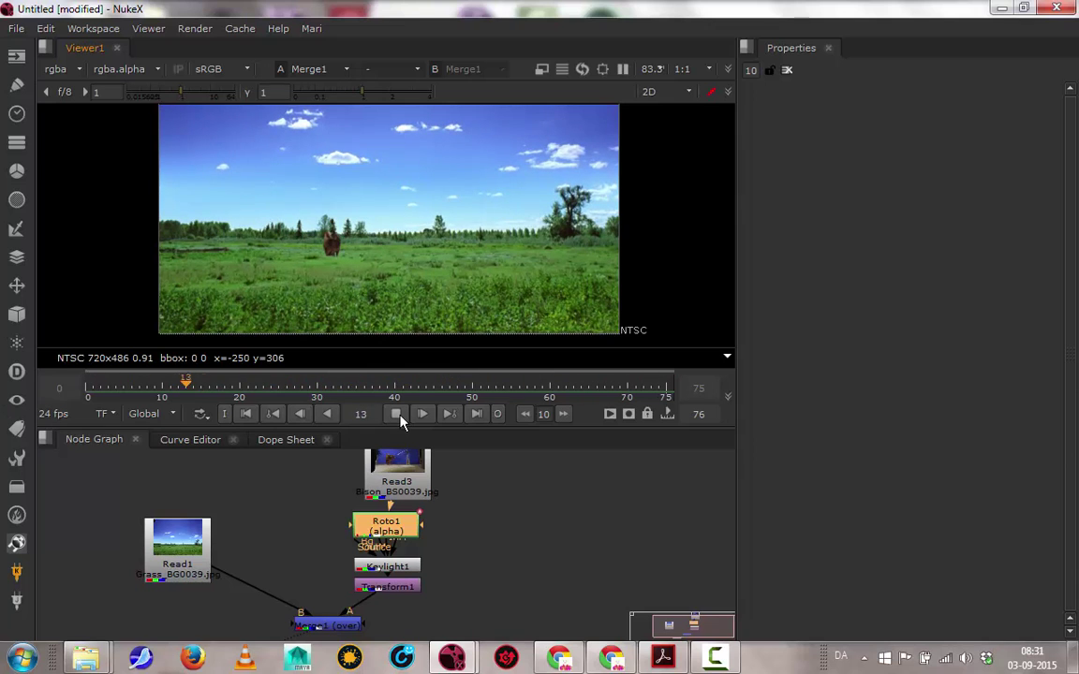
click(397, 414)
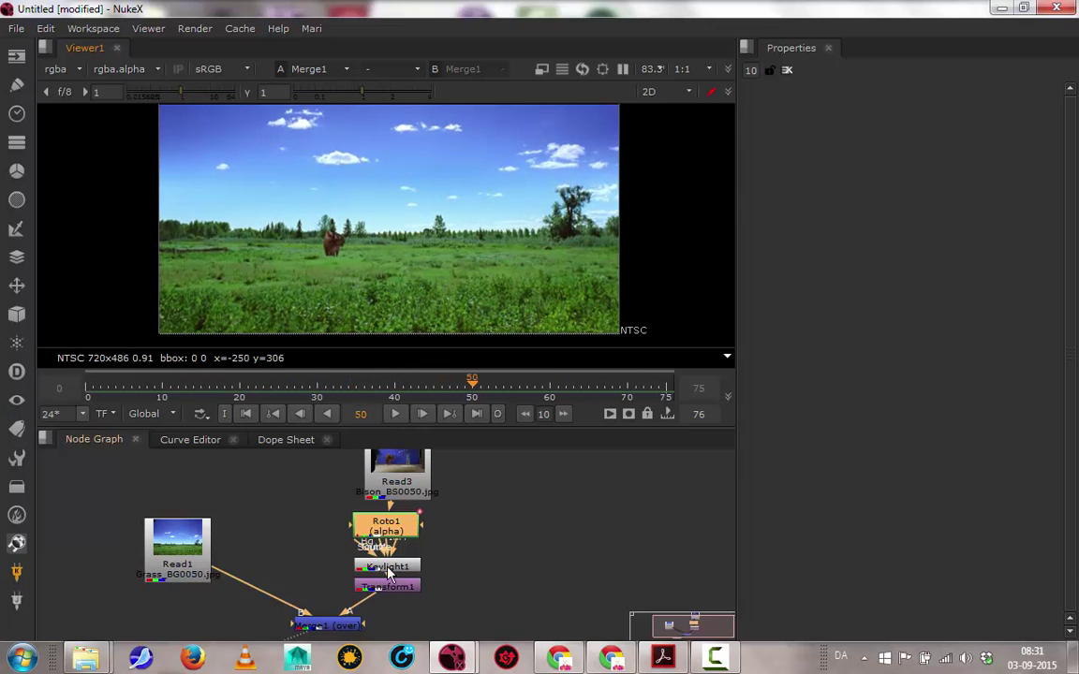
Add a second Transform node, feed it from the Keylight output and place it beside the existing branch.
click(486, 587)
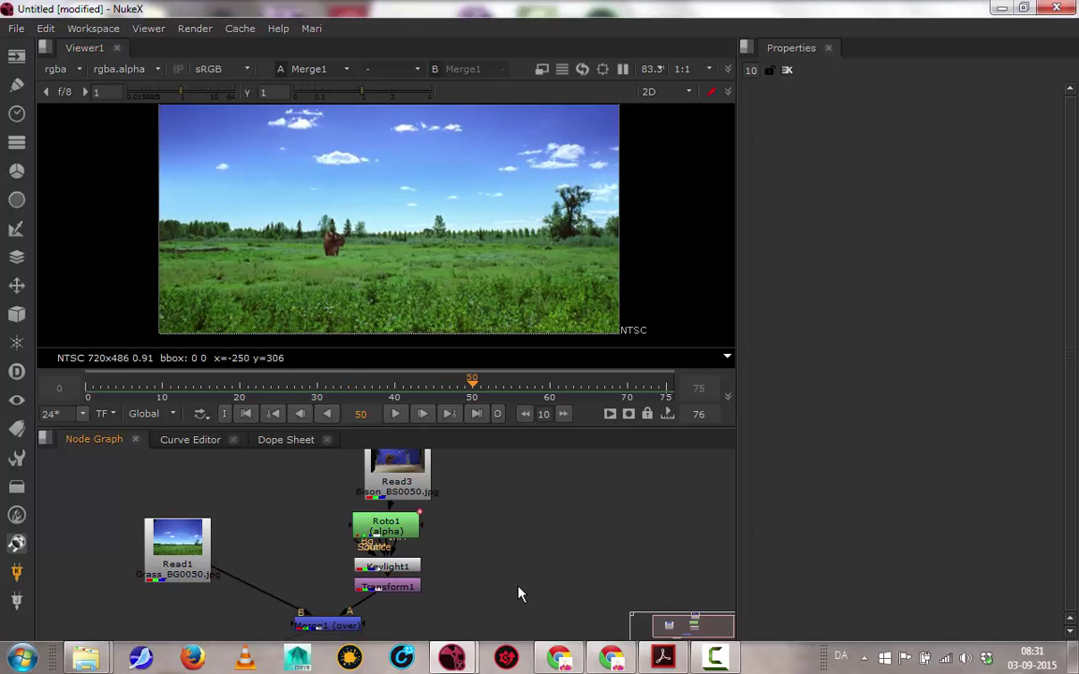
key(t)
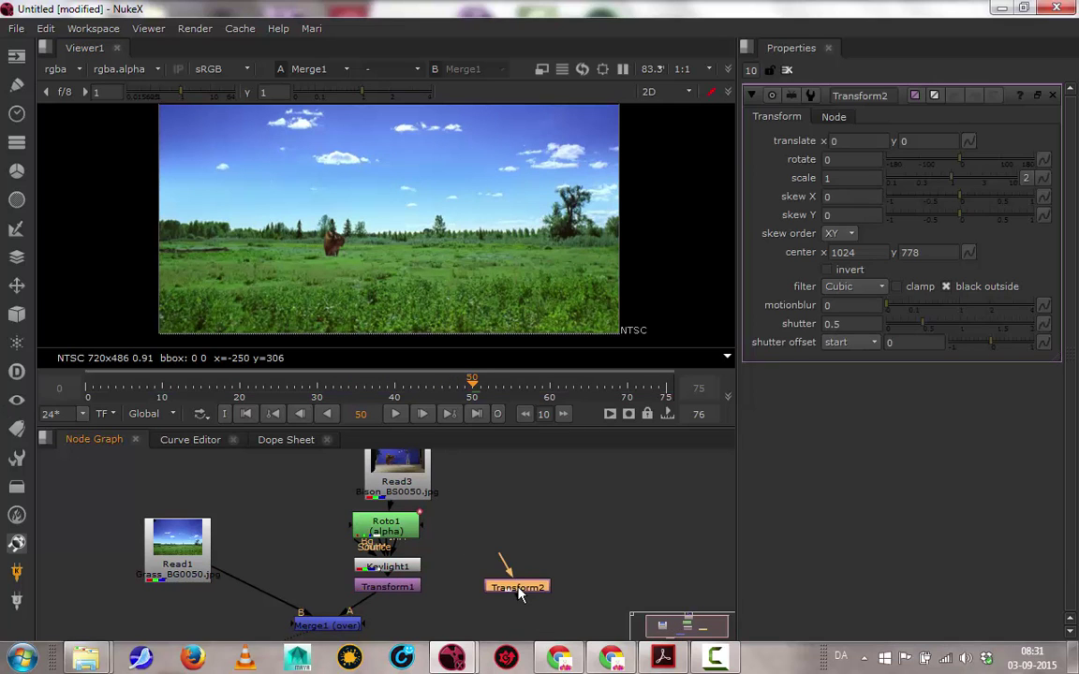
drag(409, 573, 409, 571)
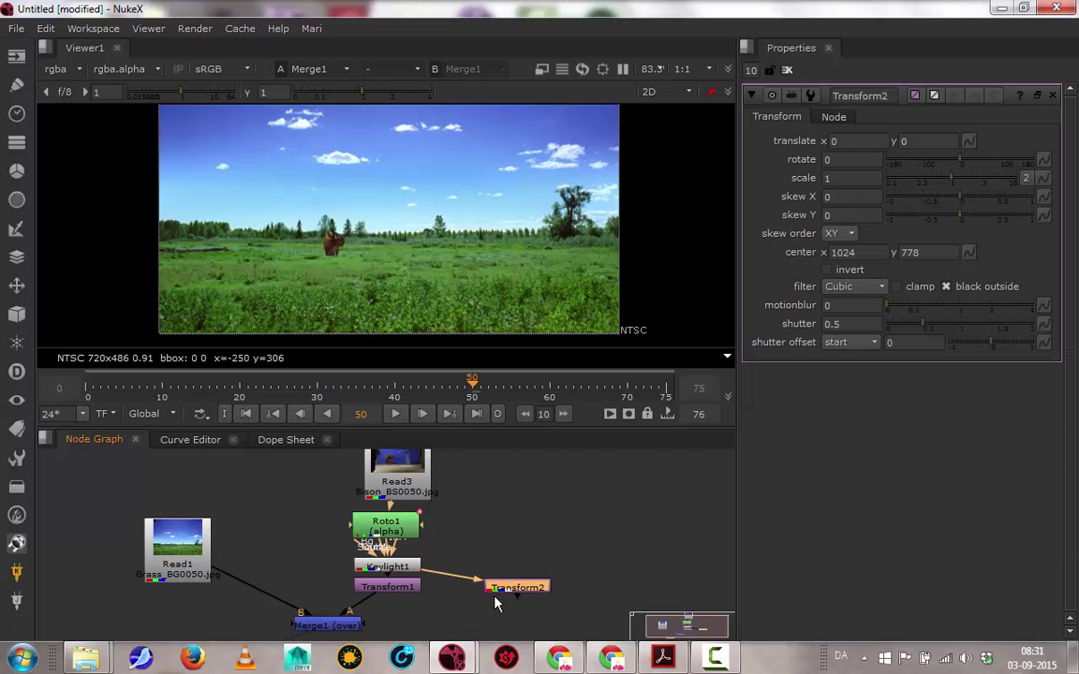
middle_drag(505, 599, 488, 512)
drag(501, 502, 502, 541)
Add a second Merge with Transform2 as input A and Merge1 as input B, and view its output.
key(m)
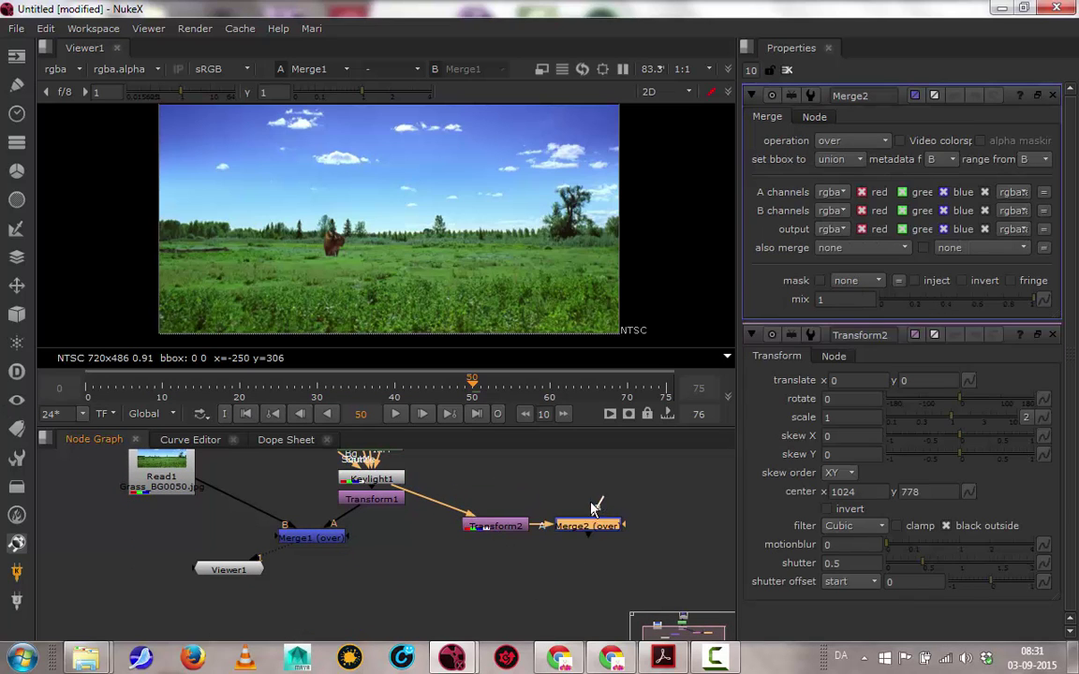
drag(597, 506, 305, 546)
drag(589, 526, 468, 566)
click(498, 528)
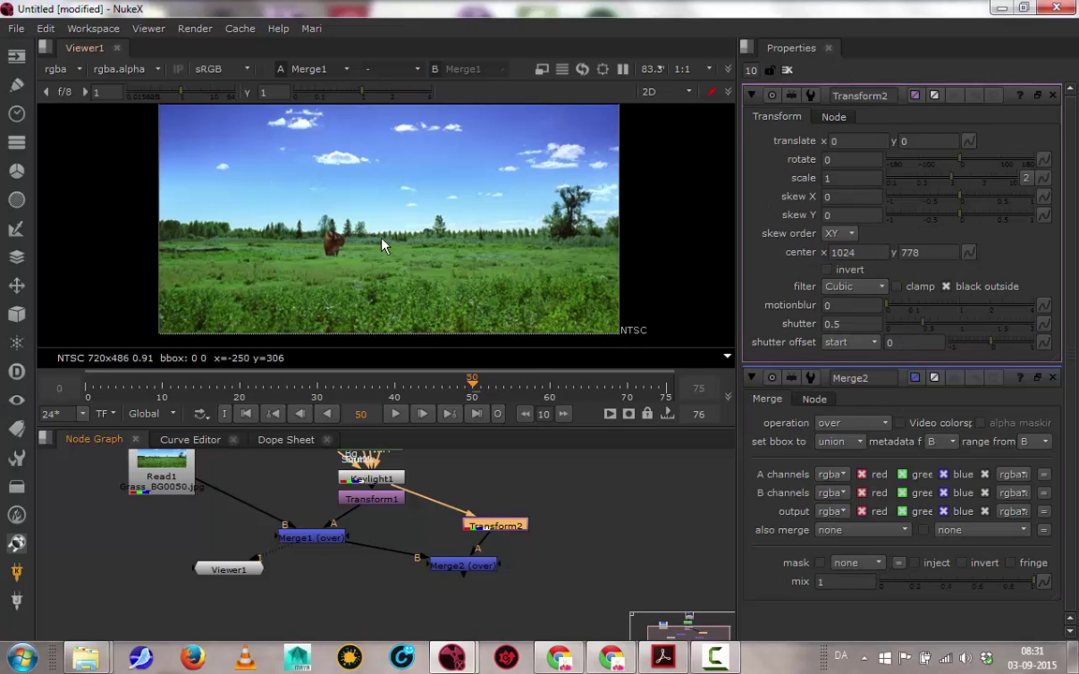
scroll(382, 246, down, 3)
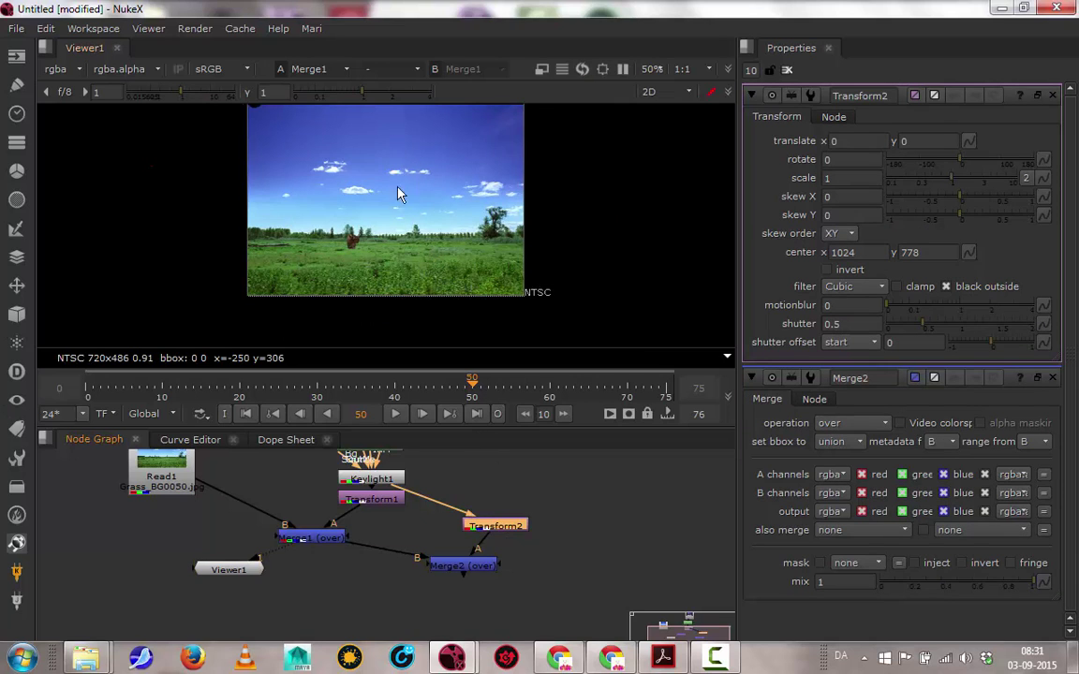
middle_drag(397, 193, 356, 298)
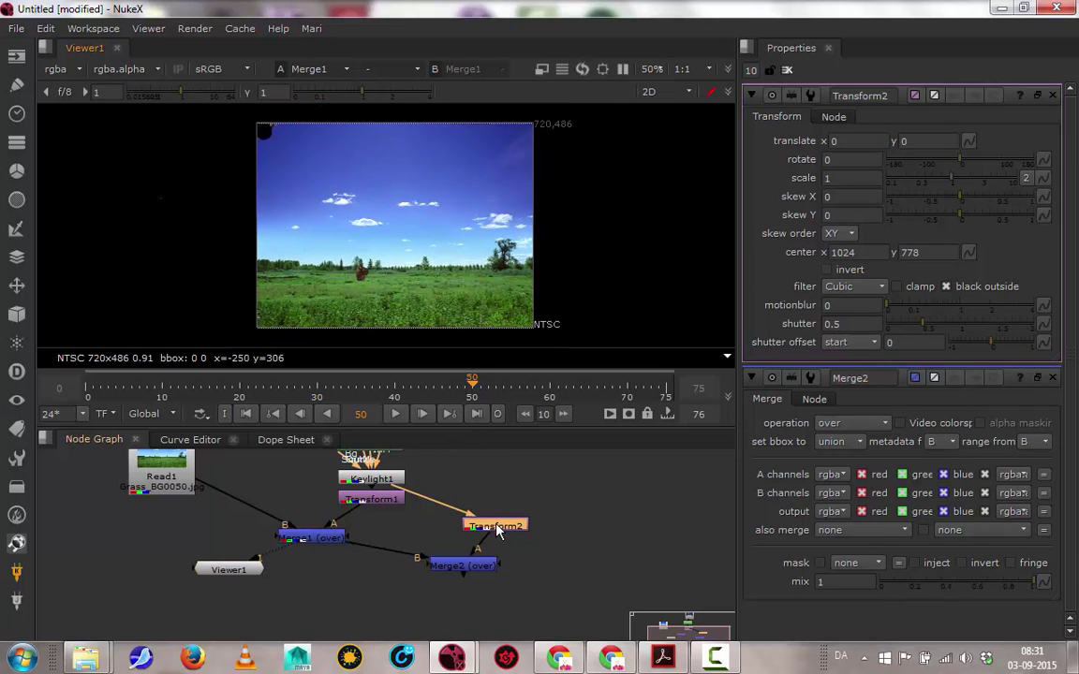
click(466, 566)
key(1)
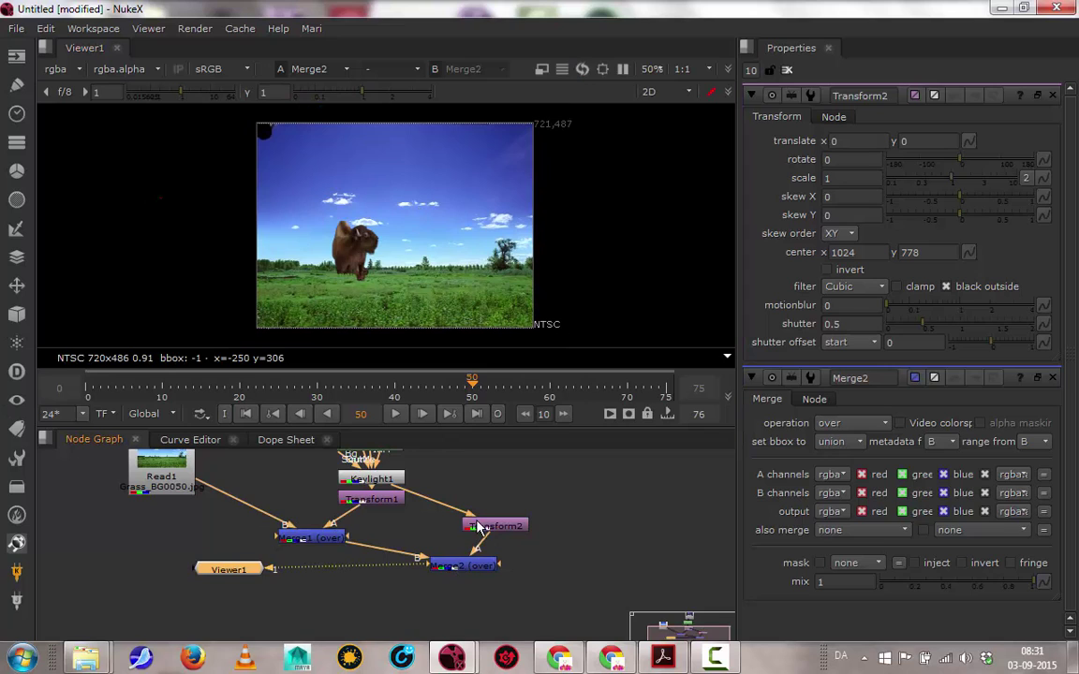
Scale the Transform2 bison to about 0.43 and move it onto the grass at about x -260, y -404.
click(496, 529)
scroll(421, 249, down, 4)
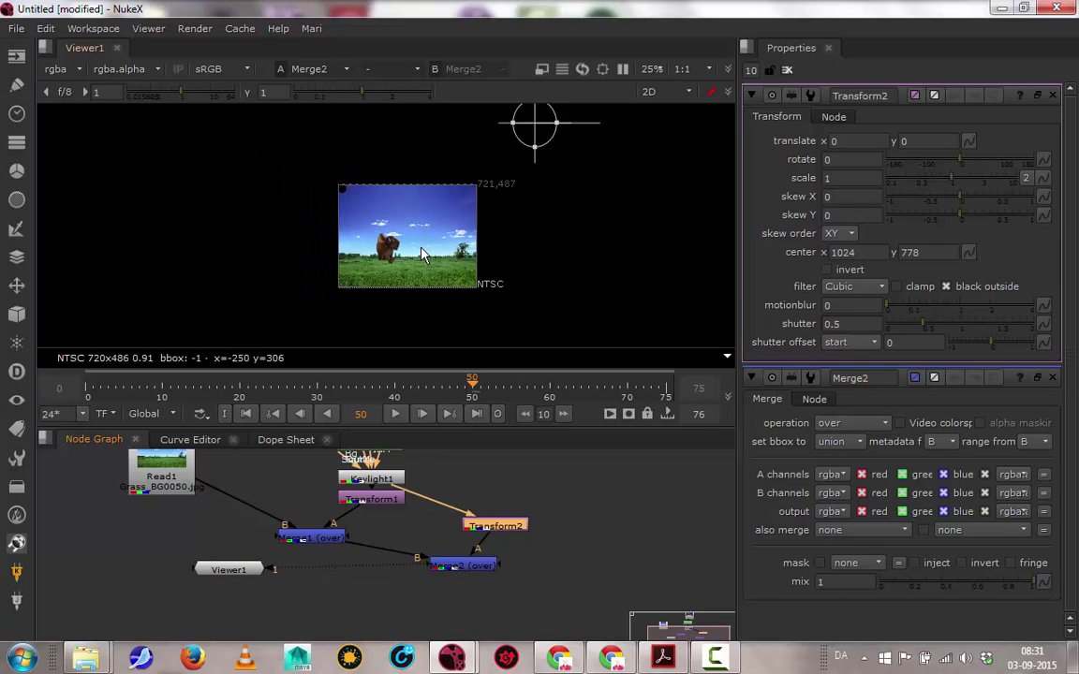
drag(531, 127, 534, 158)
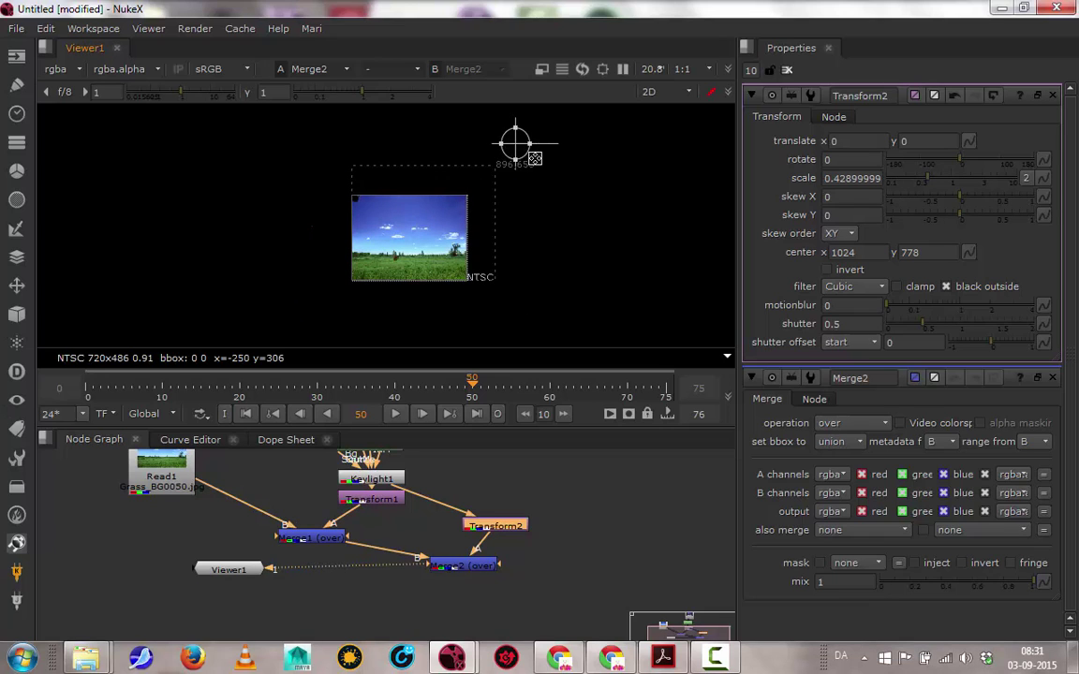
middle_drag(523, 466, 502, 511)
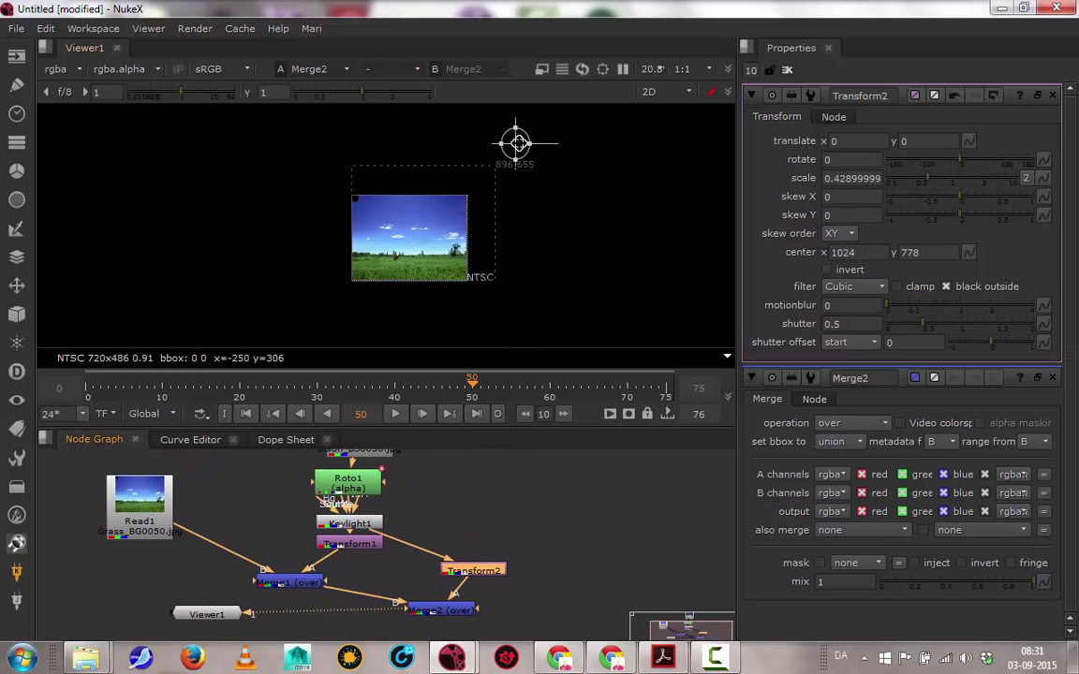
drag(507, 152, 481, 217)
scroll(502, 306, up, 5)
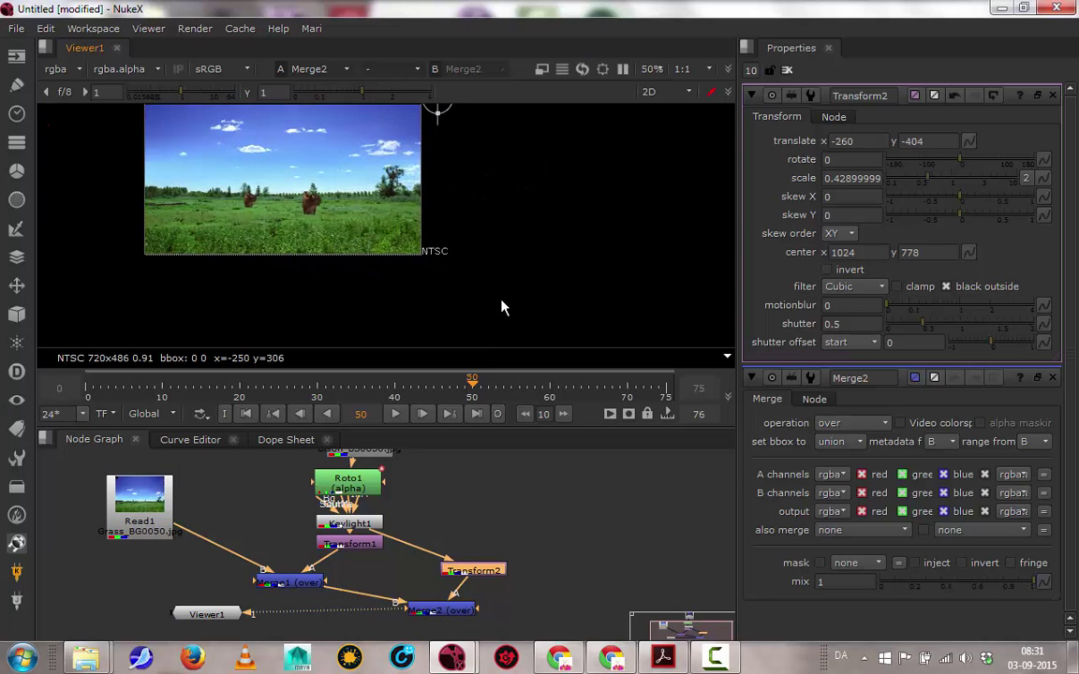
middle_drag(565, 212, 629, 240)
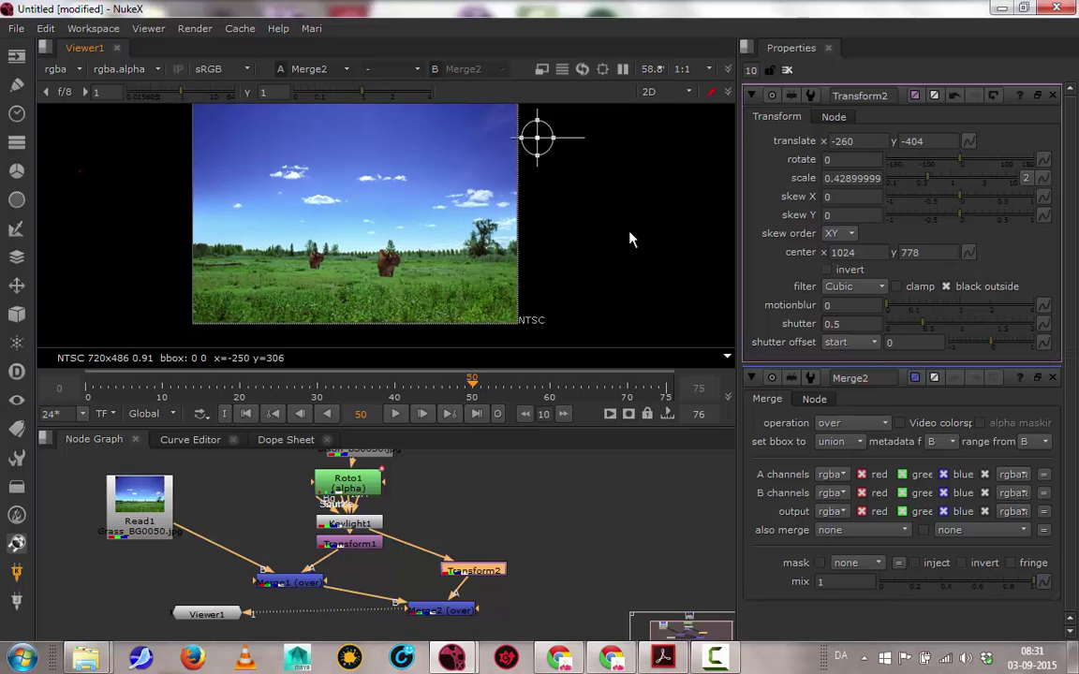
View the Read1 grass plate and set the project's full size format to NTSC 720x486.
middle_drag(248, 512, 324, 541)
click(206, 524)
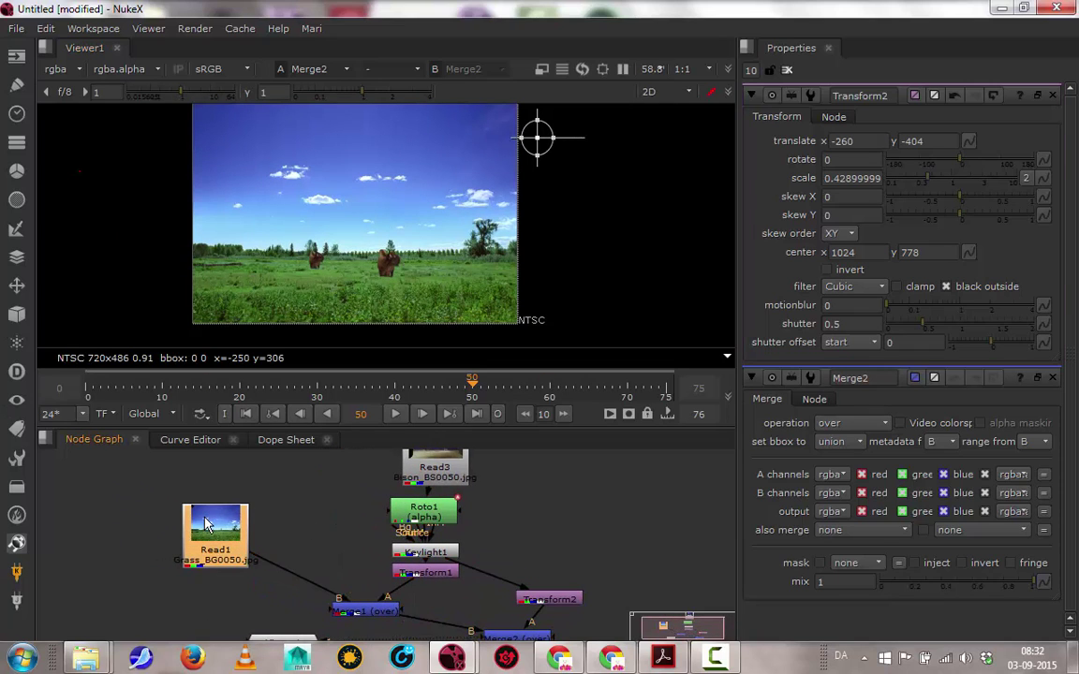
key(1)
scroll(469, 262, down, 1)
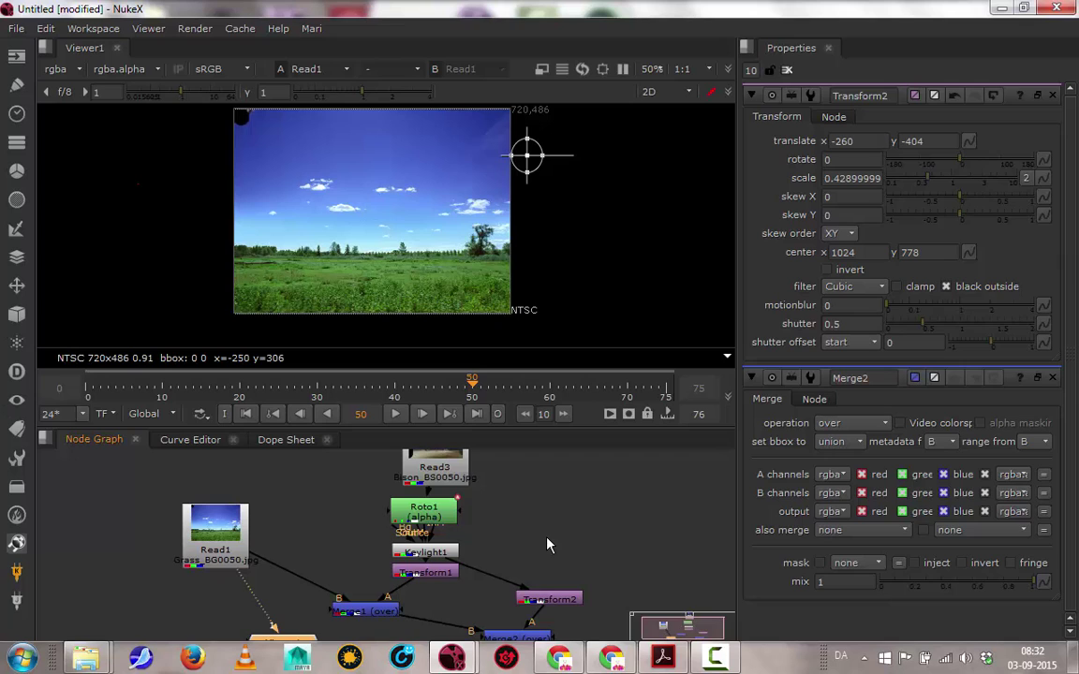
key(s)
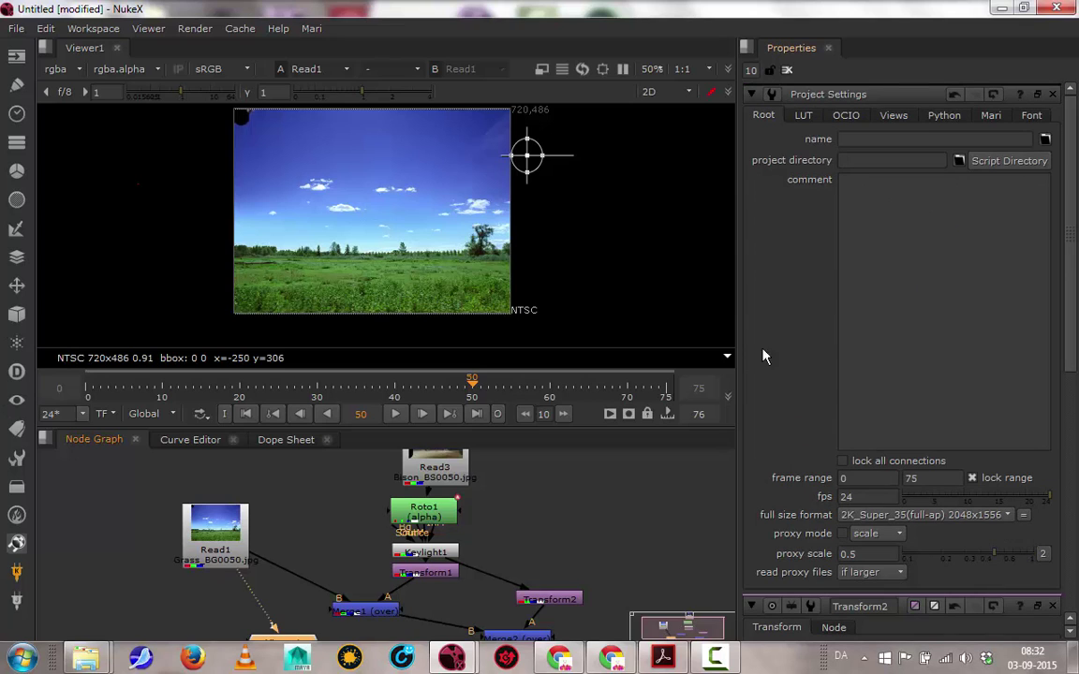
click(968, 525)
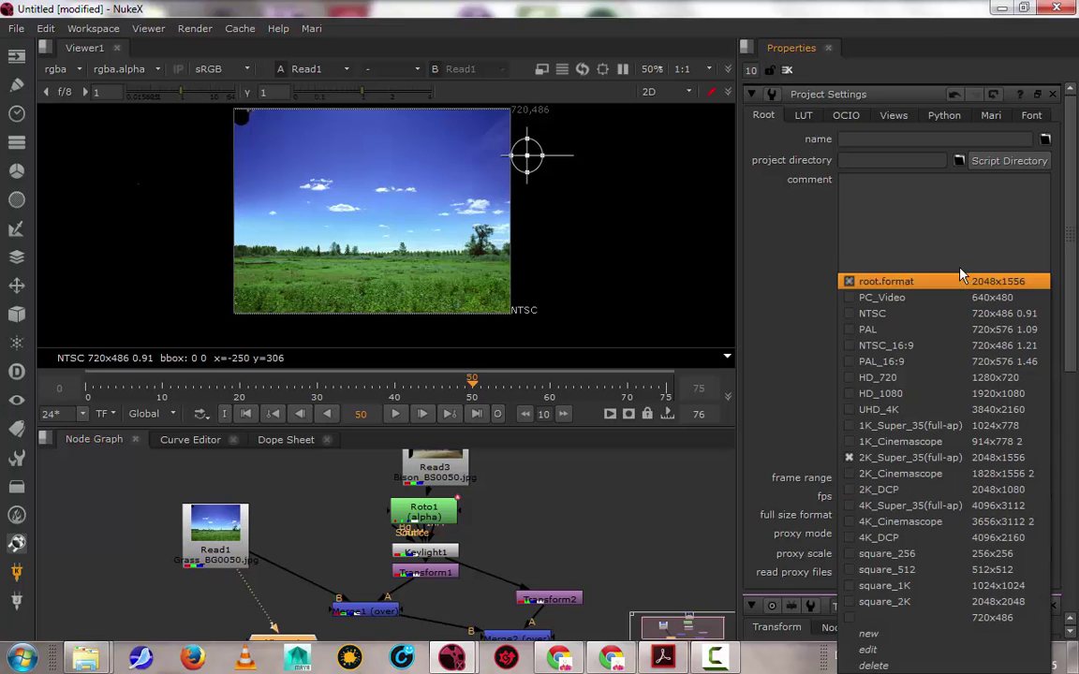
click(917, 318)
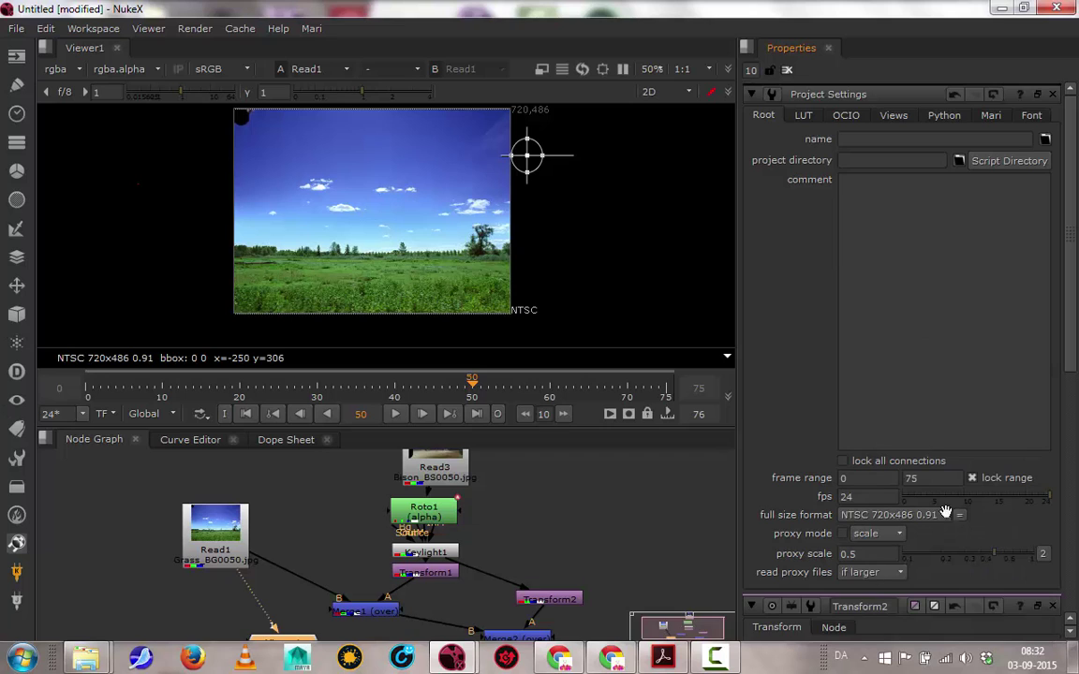
View the Merge2 output, reopen Transform2 and move its bison to about x -318, y -456.
middle_drag(549, 530, 494, 440)
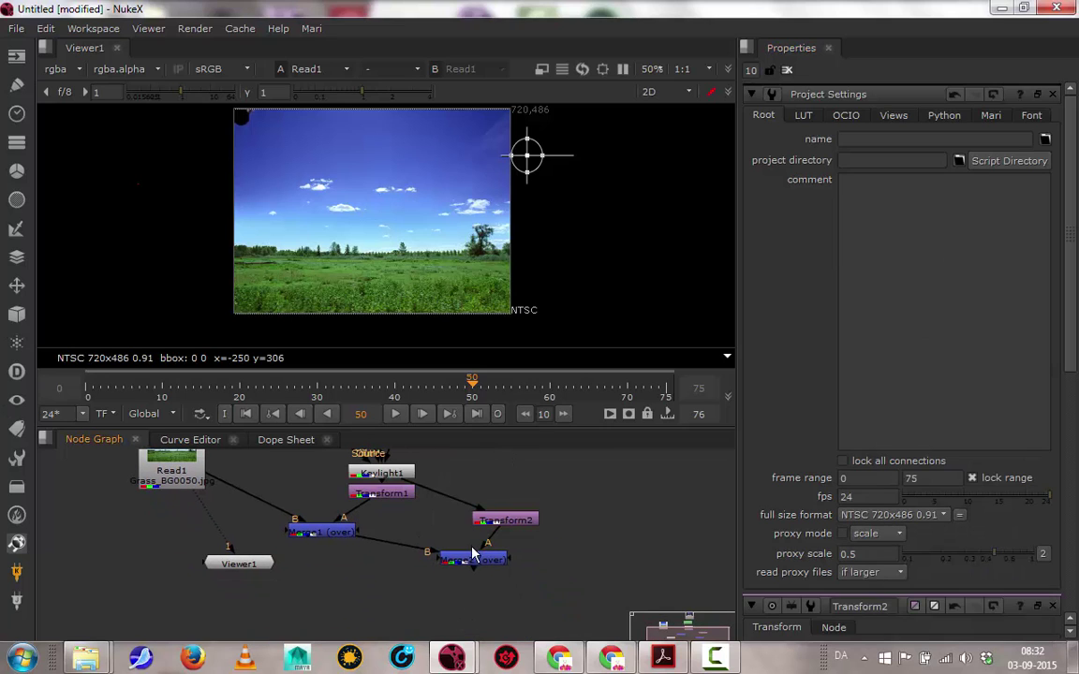
key(1)
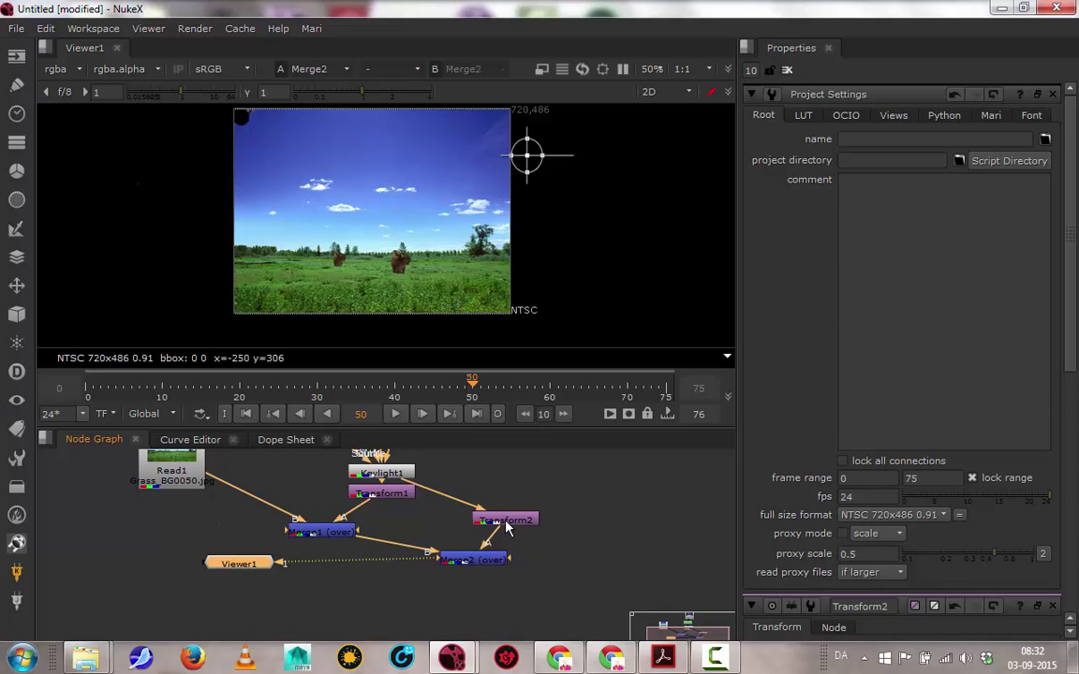
double_click(505, 525)
drag(469, 135, 445, 155)
scroll(475, 468, up, 4)
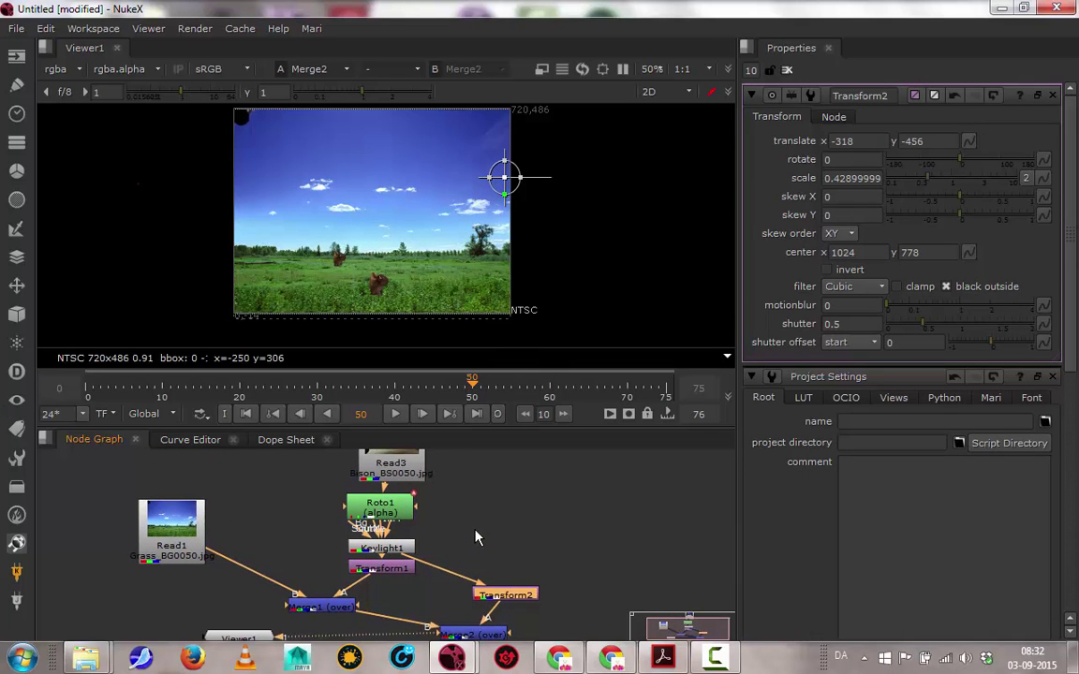
Examine the outputs of the bison Read3, Roto1, Keylight1 and Transform2 nodes one after another.
click(396, 476)
key(1)
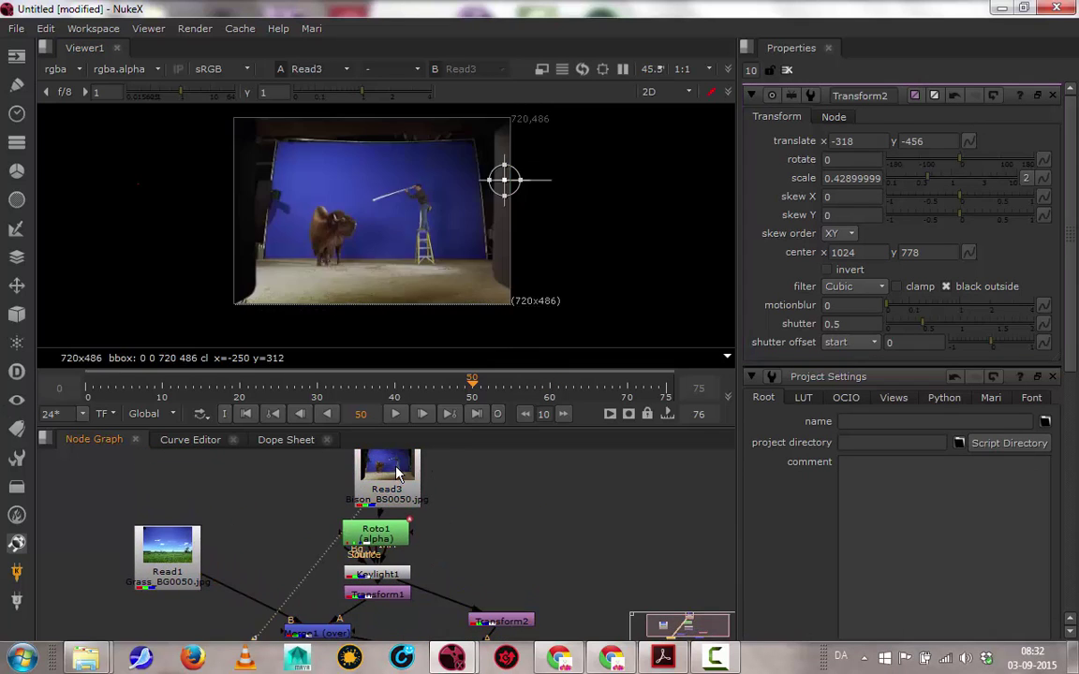
click(376, 532)
key(1)
click(380, 575)
key(1)
click(501, 620)
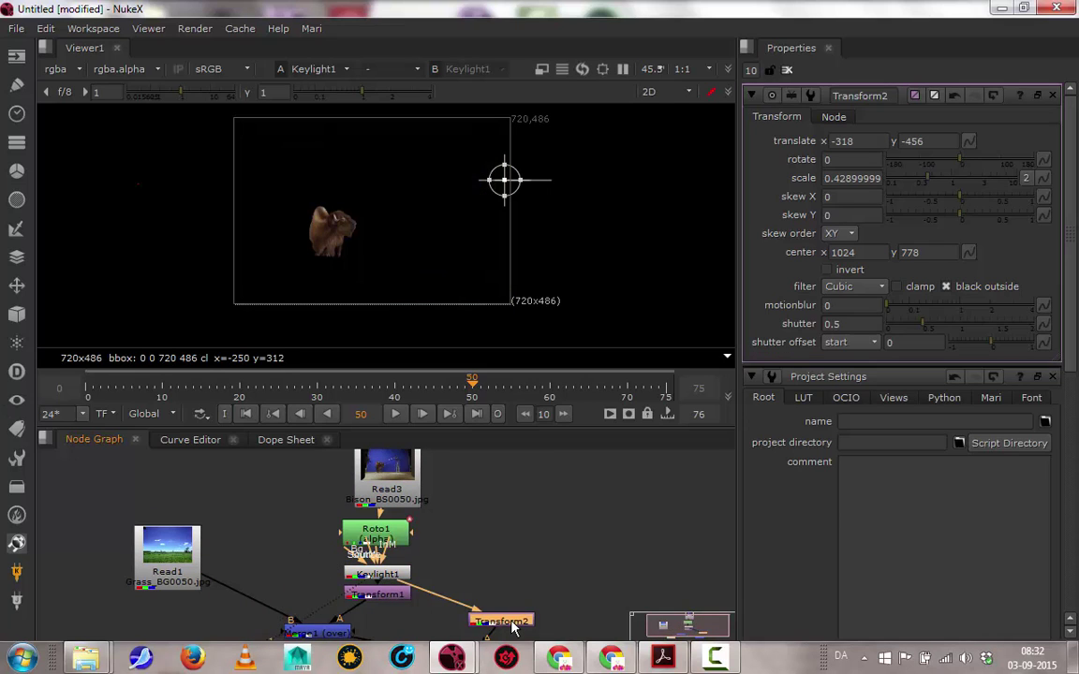
key(1)
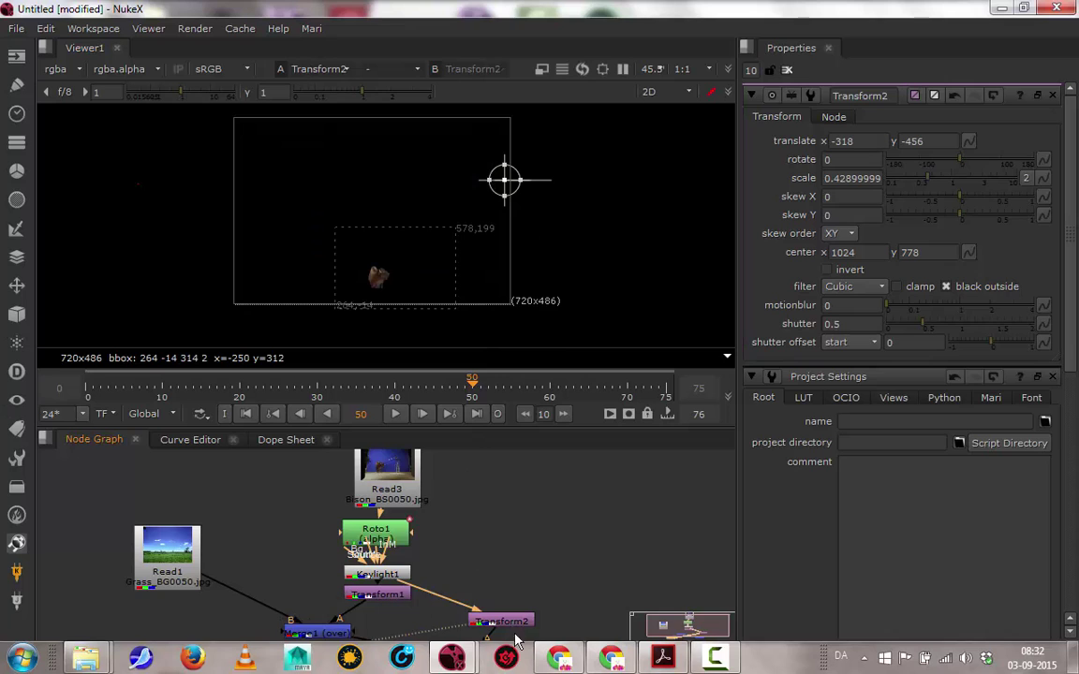
View the Merge2 output, scale the Transform2 bison to 0.37 and move it to about x -350, y -396.
middle_drag(514, 641, 475, 515)
click(469, 517)
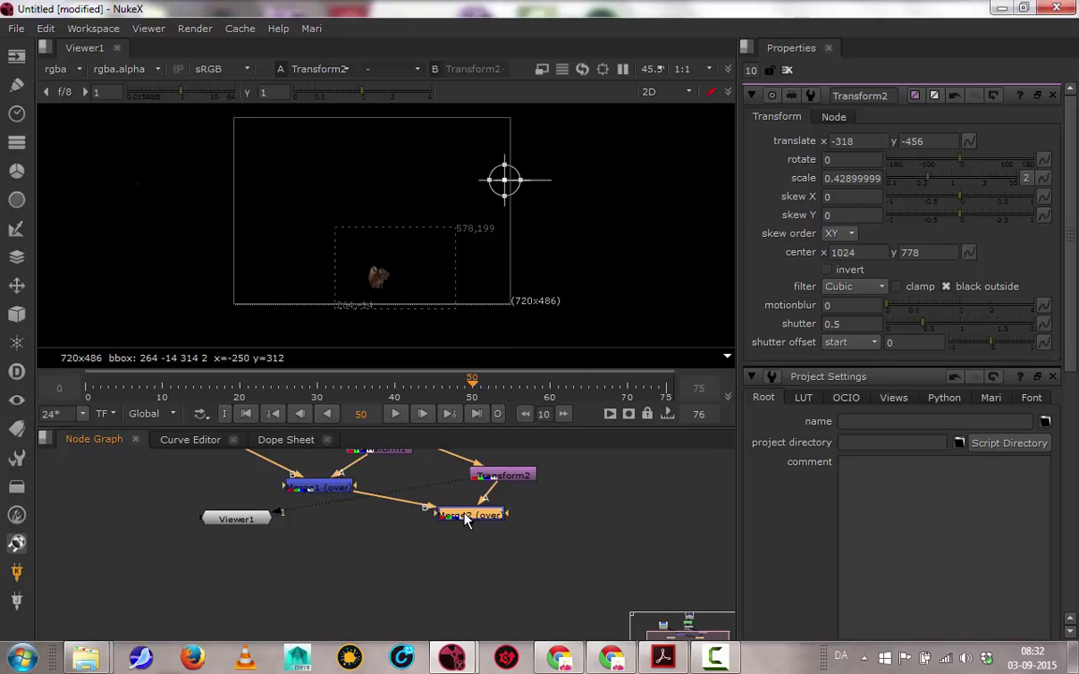
key(1)
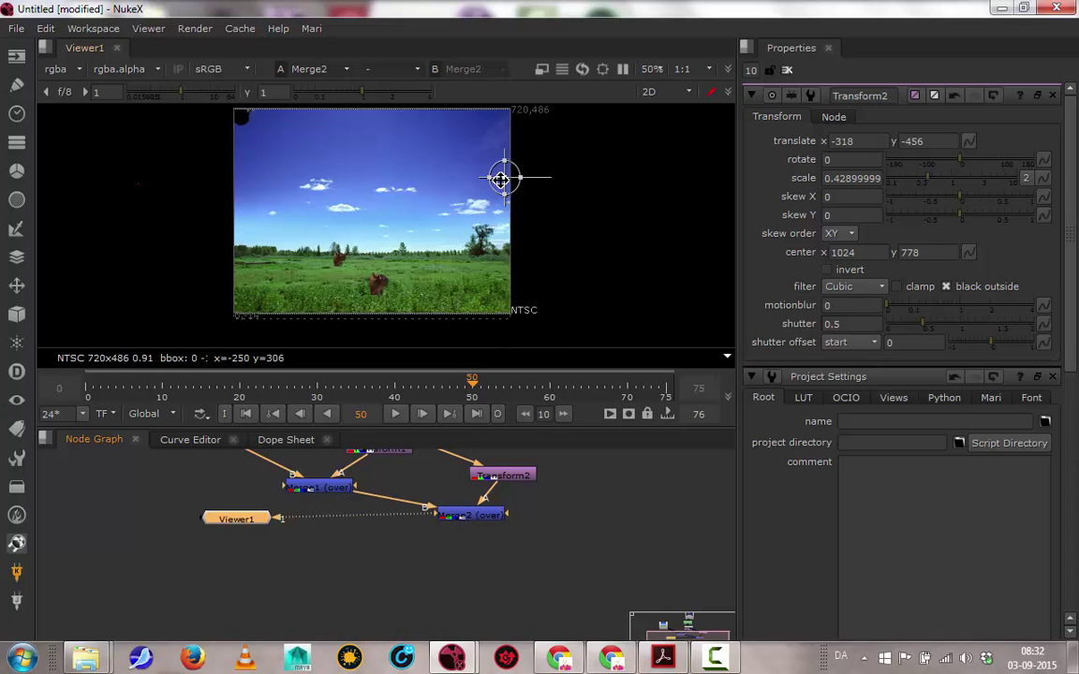
drag(506, 175, 501, 148)
click(535, 186)
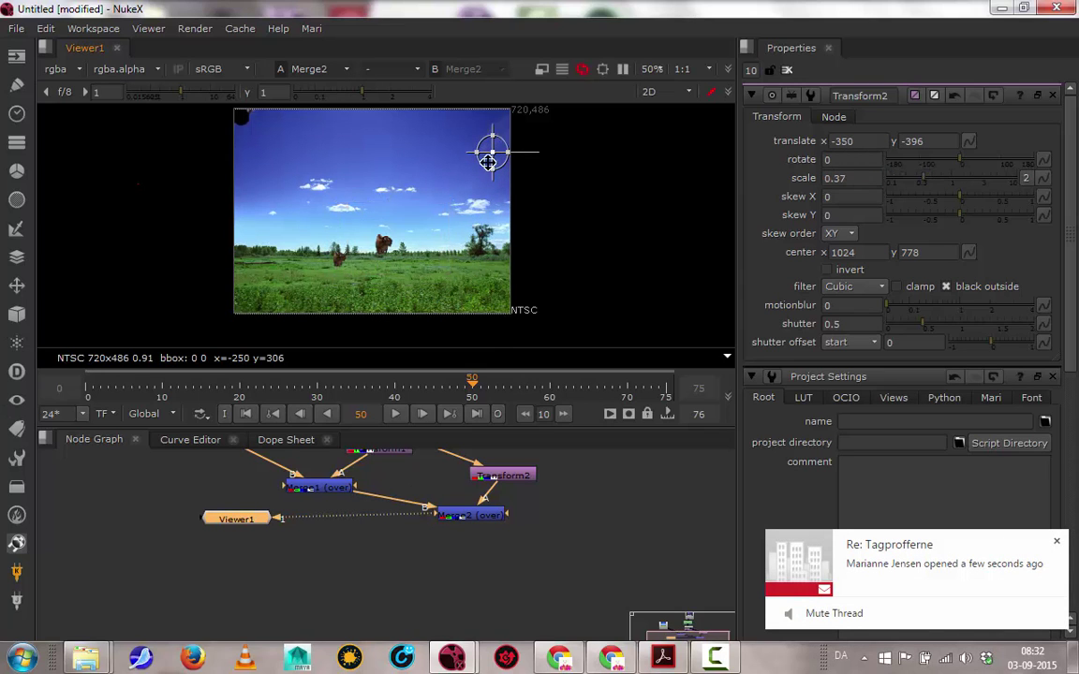
Lower the Transform2 bison onto the grass beside the first one, at about x -362, y -438.
middle_drag(402, 238, 398, 309)
scroll(366, 270, up, 3)
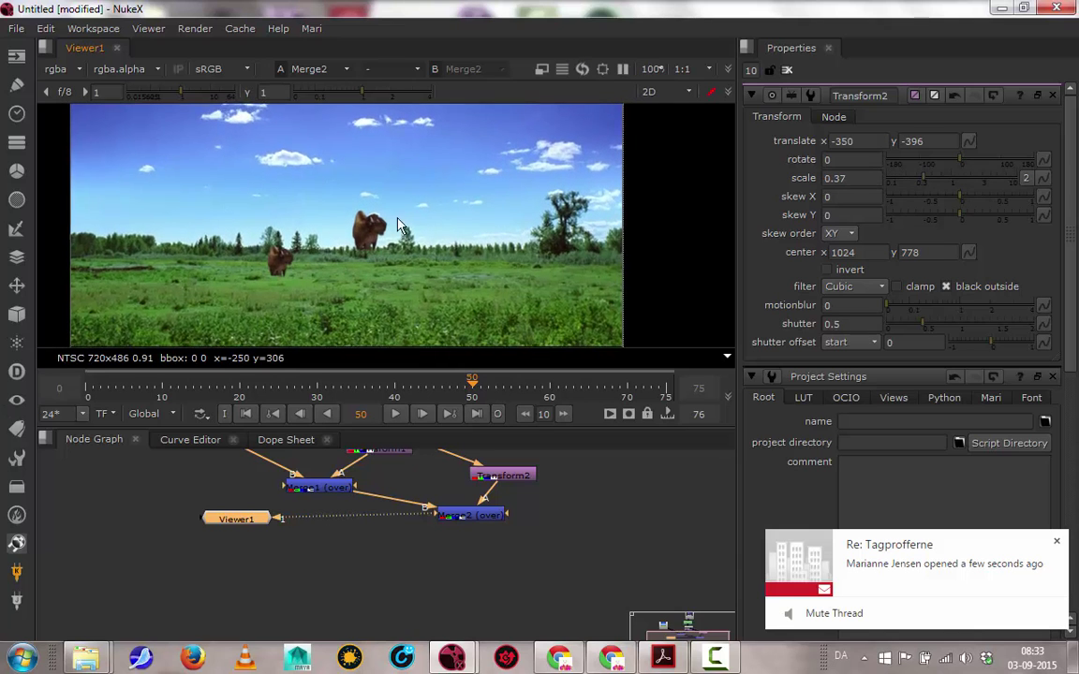
middle_drag(531, 205, 479, 238)
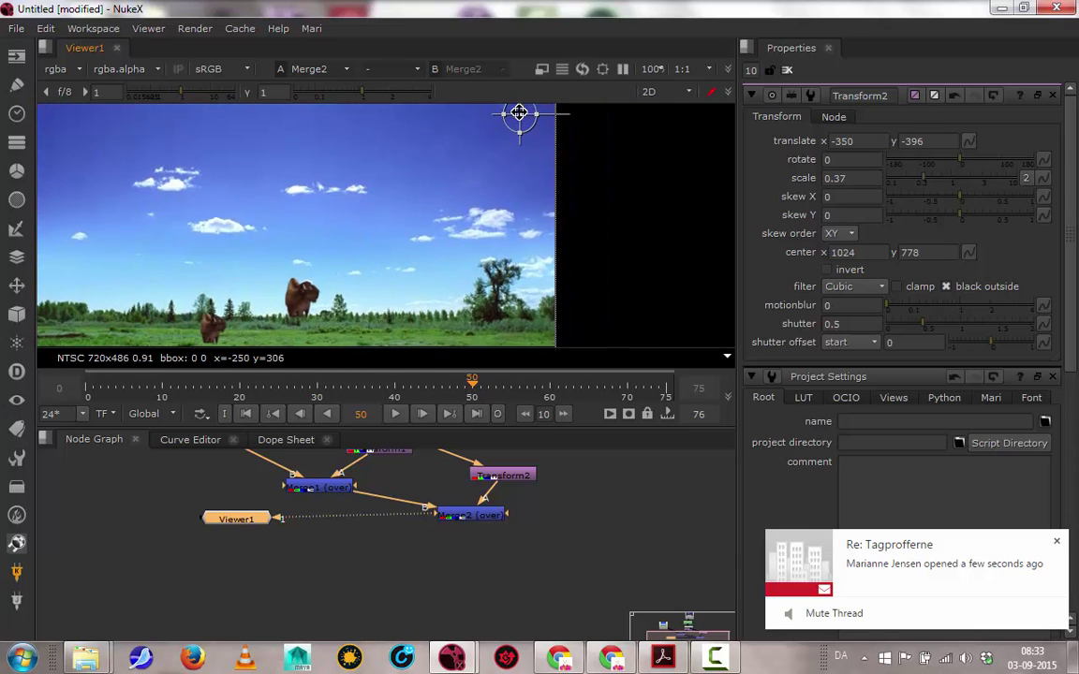
drag(515, 113, 509, 147)
middle_drag(452, 219, 478, 183)
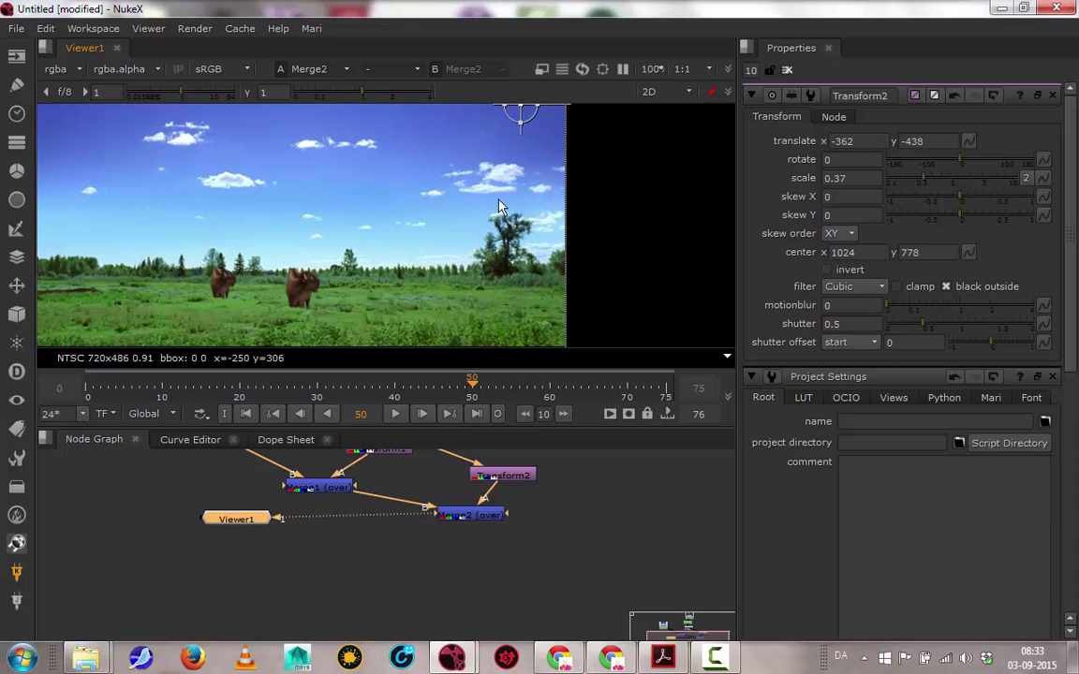
Play back the composite with both bison from frame 0.
click(245, 414)
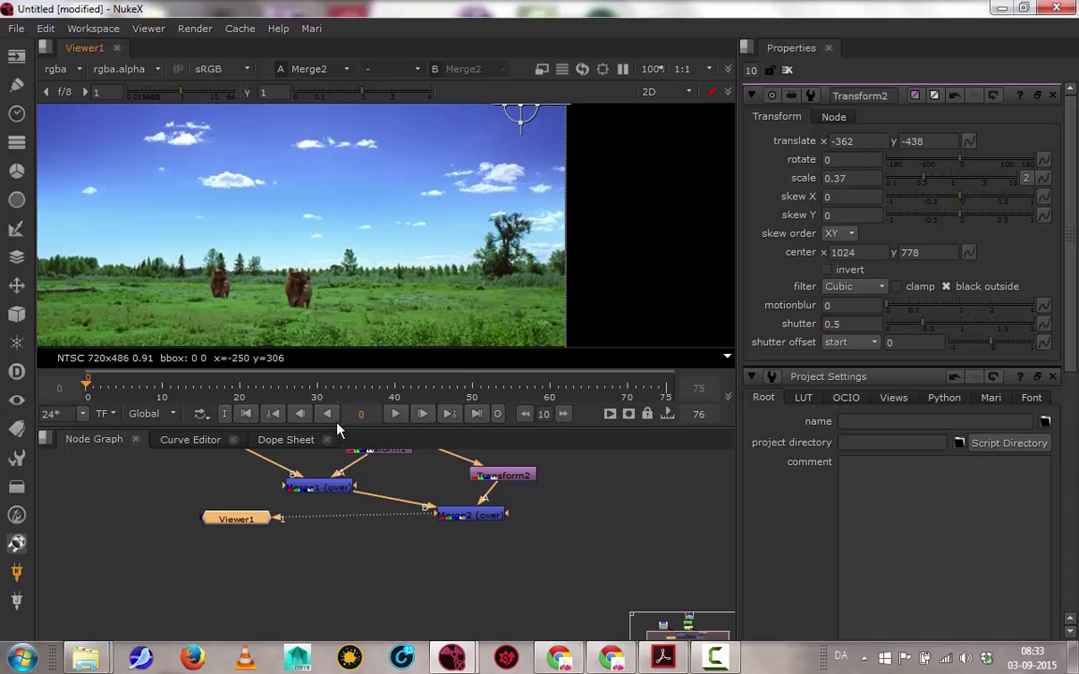
click(397, 414)
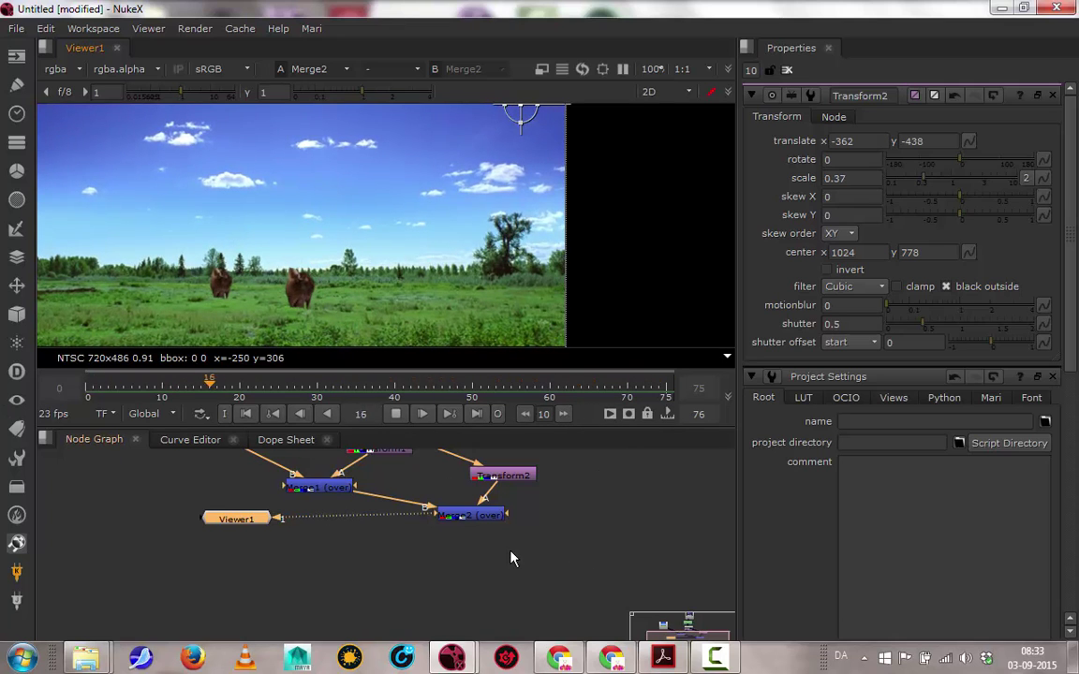
click(715, 658)
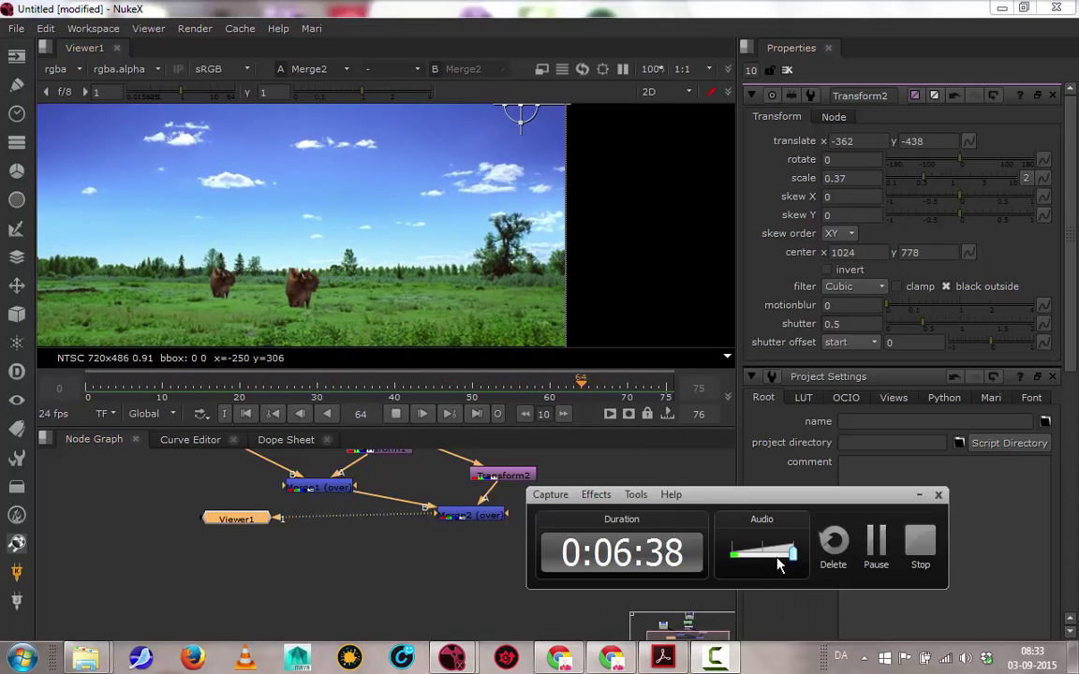